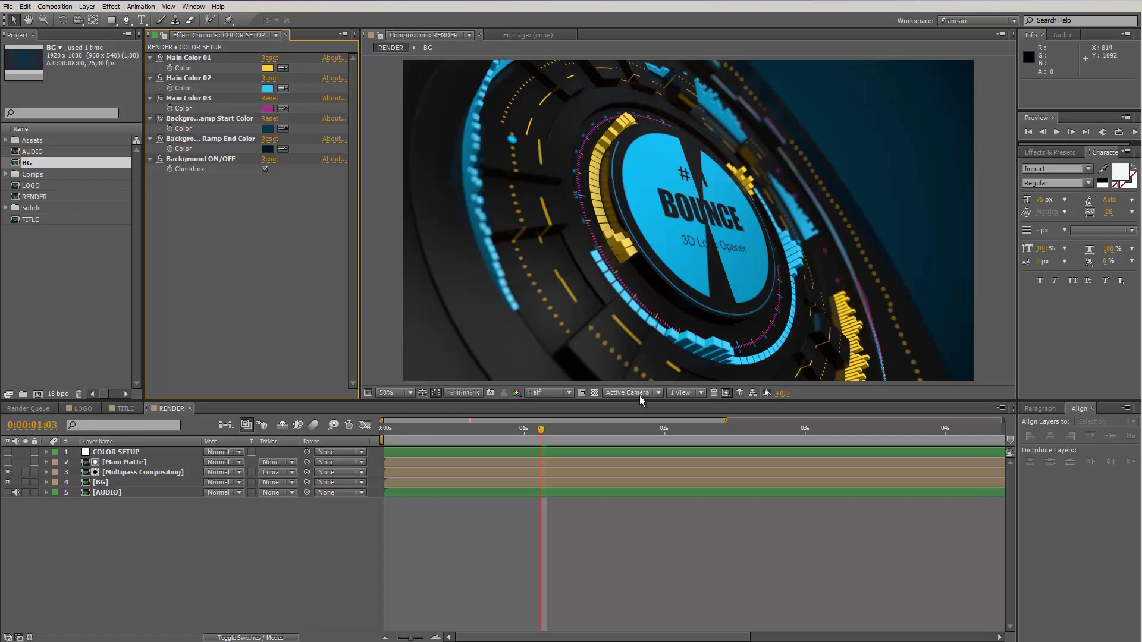
# - Preview the RENDER composition at several points in time and fit its full 8-second duration in the timeline
pyautogui.click(616, 428)
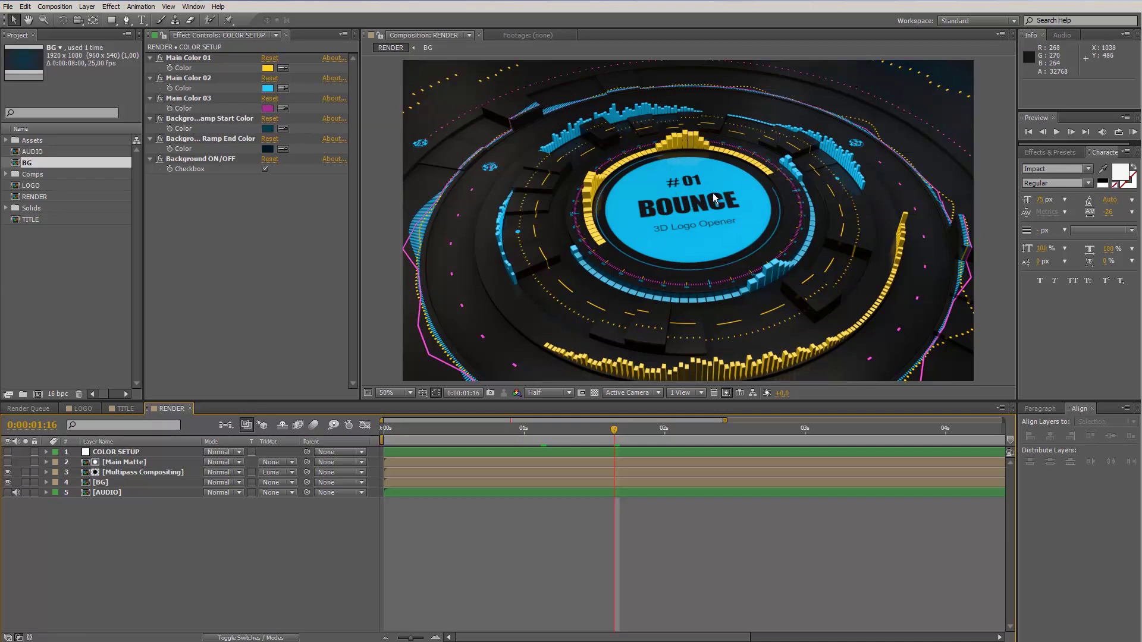
pyautogui.click(760, 427)
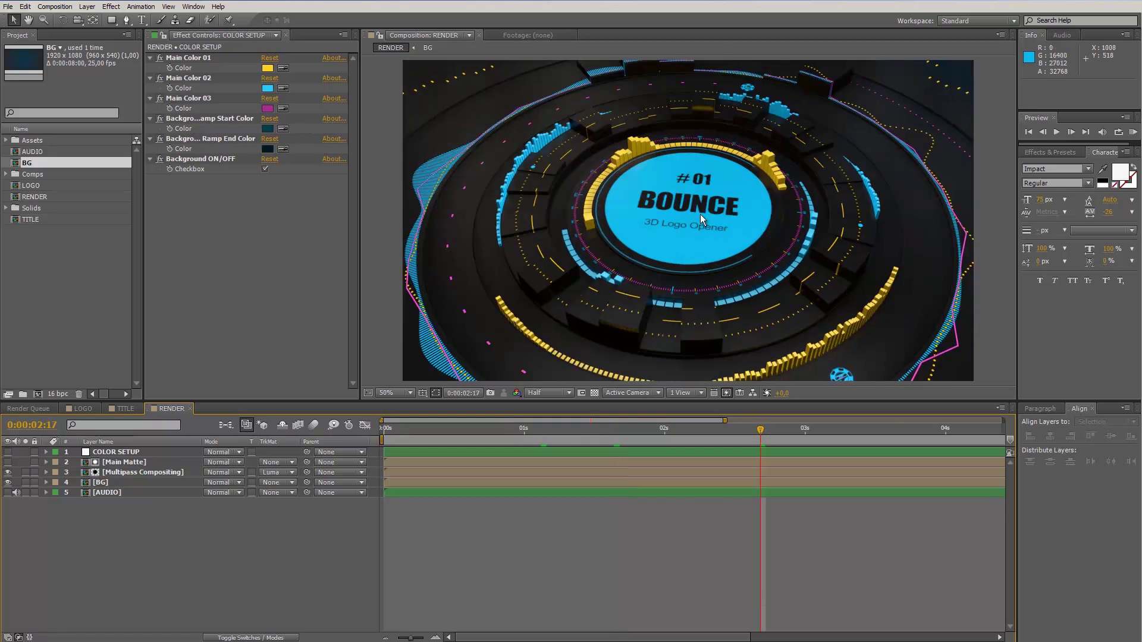
pyautogui.click(929, 428)
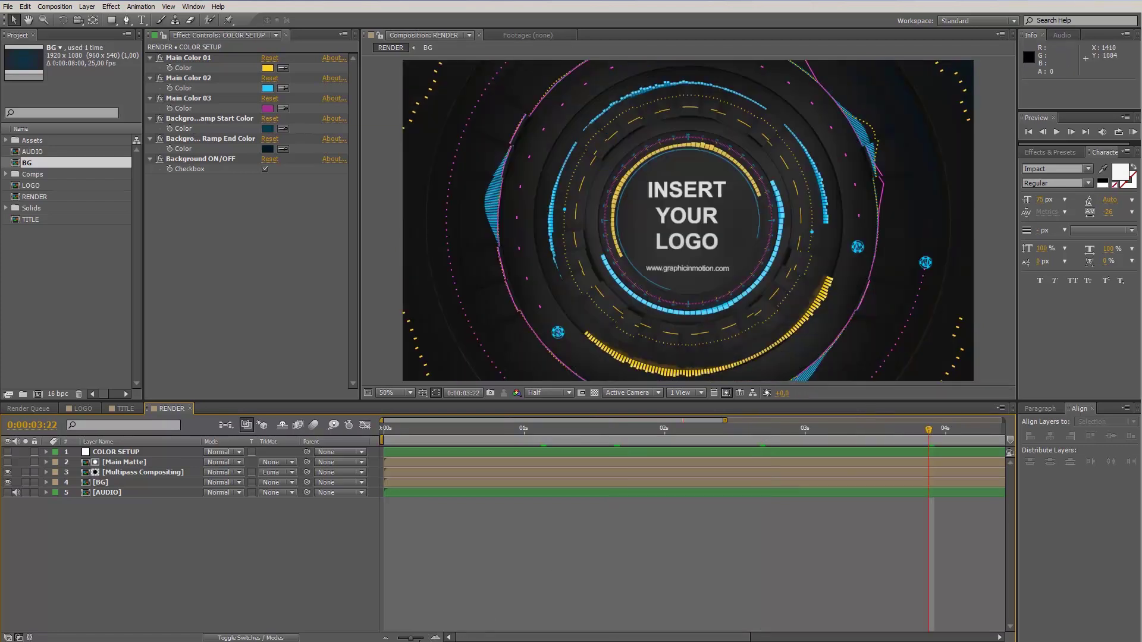
pyautogui.moveTo(409, 639); pyautogui.dragTo(396, 638)
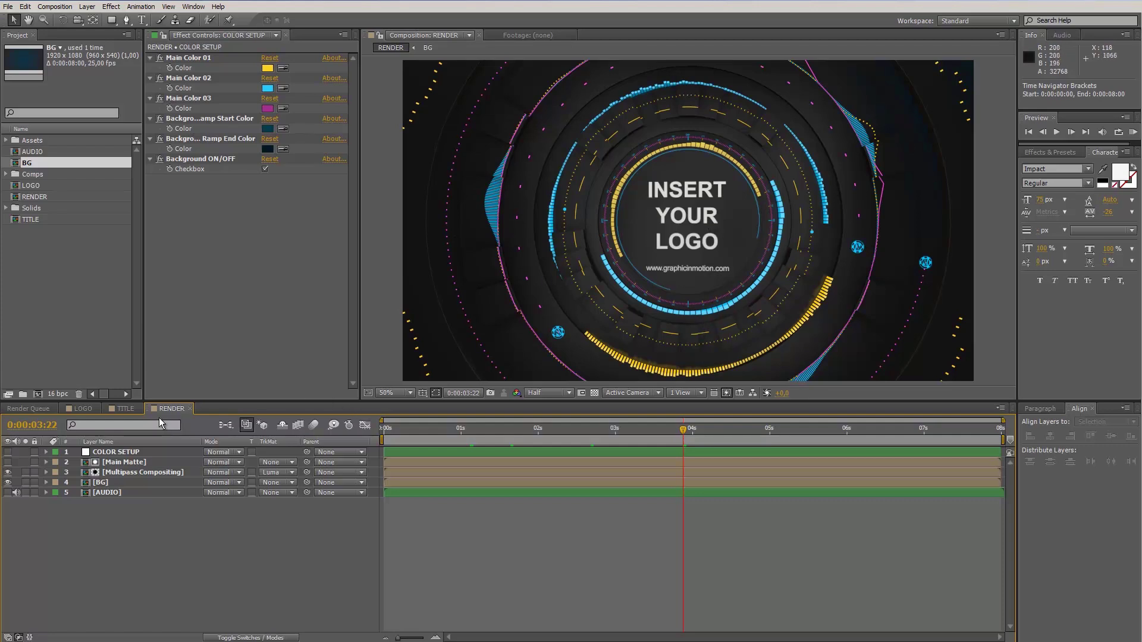
pyautogui.click(517, 430)
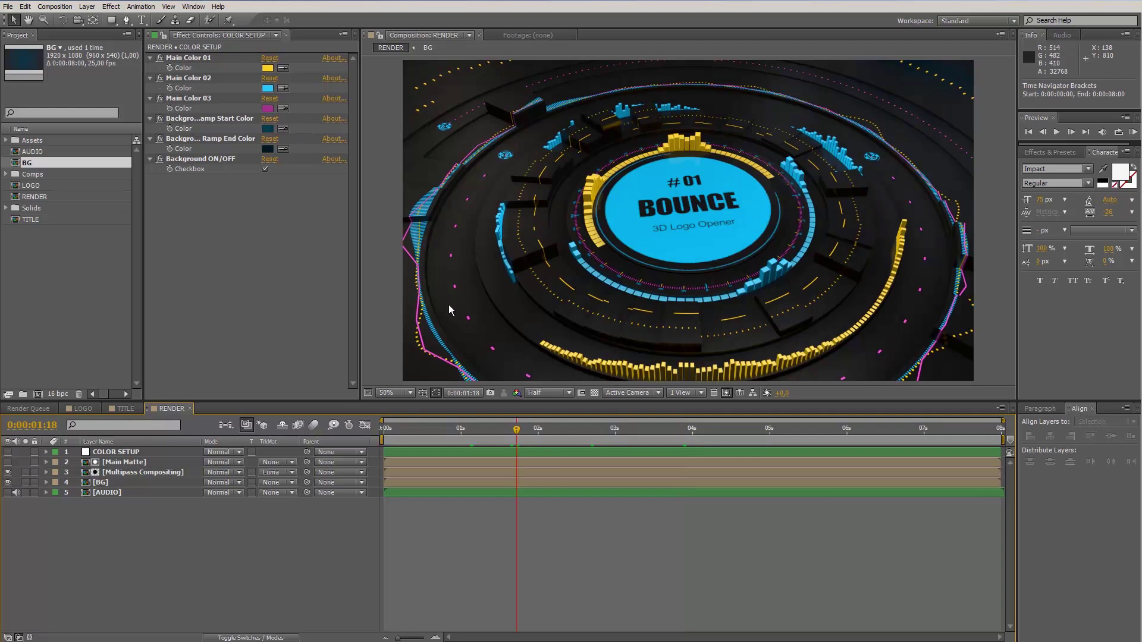
# - Open the TITLE composition and inspect its three text layers and the circle shape layer
pyautogui.click(128, 408)
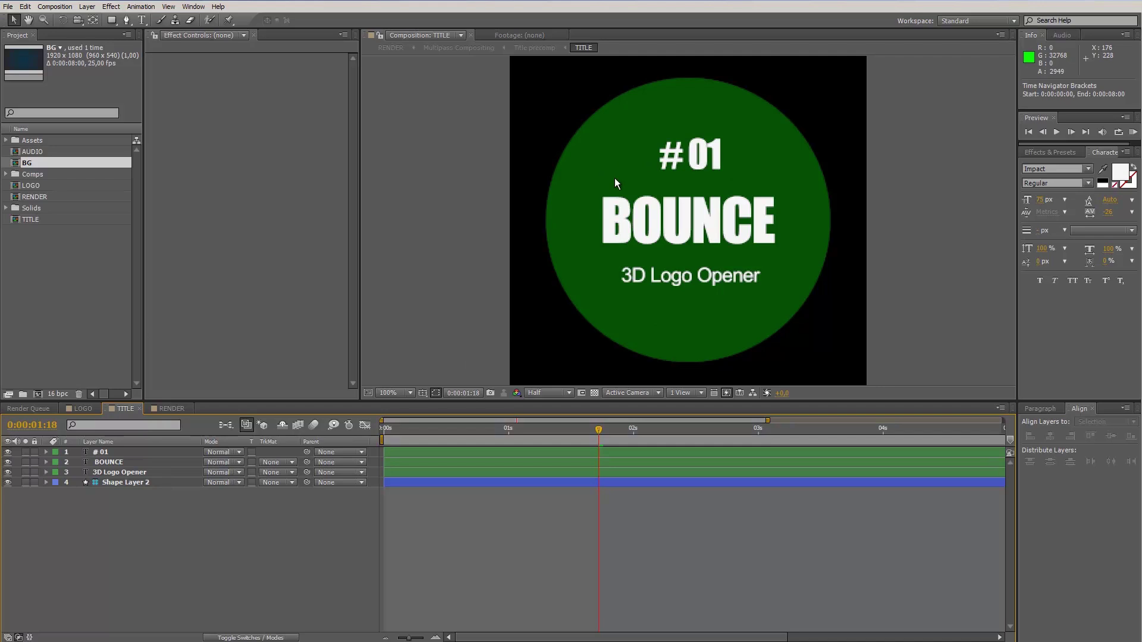
pyautogui.click(136, 451)
pyautogui.click(138, 464)
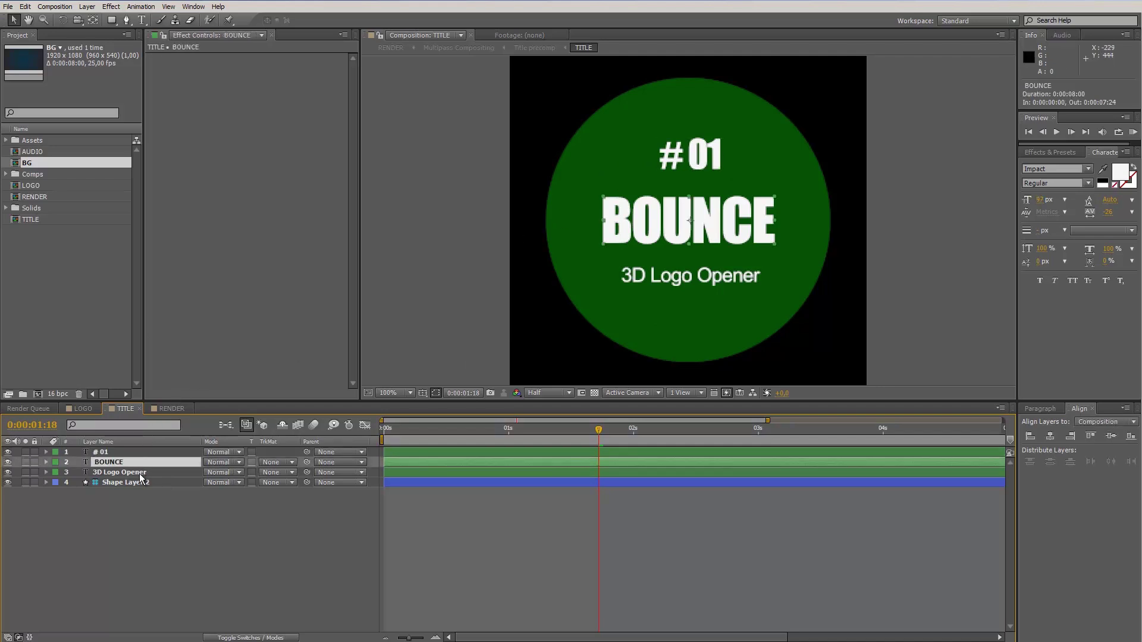
pyautogui.click(139, 473)
pyautogui.click(141, 482)
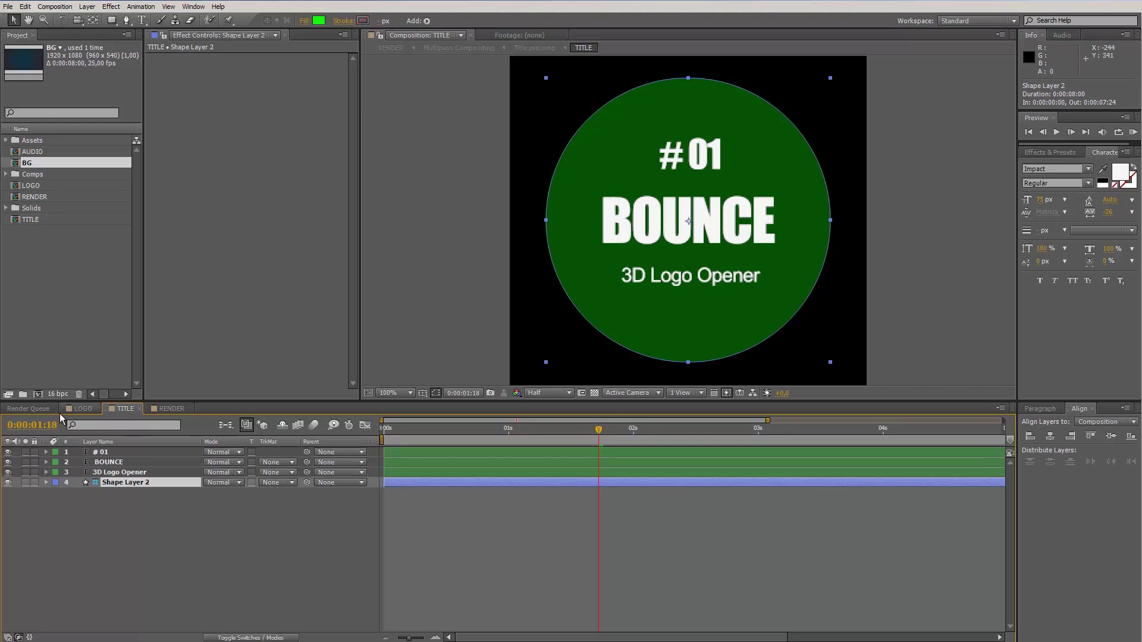
# - Replace the BOUNCE text with MARKETPLACE, adding a line break before it so it sits below # 01
pyautogui.click(103, 461)
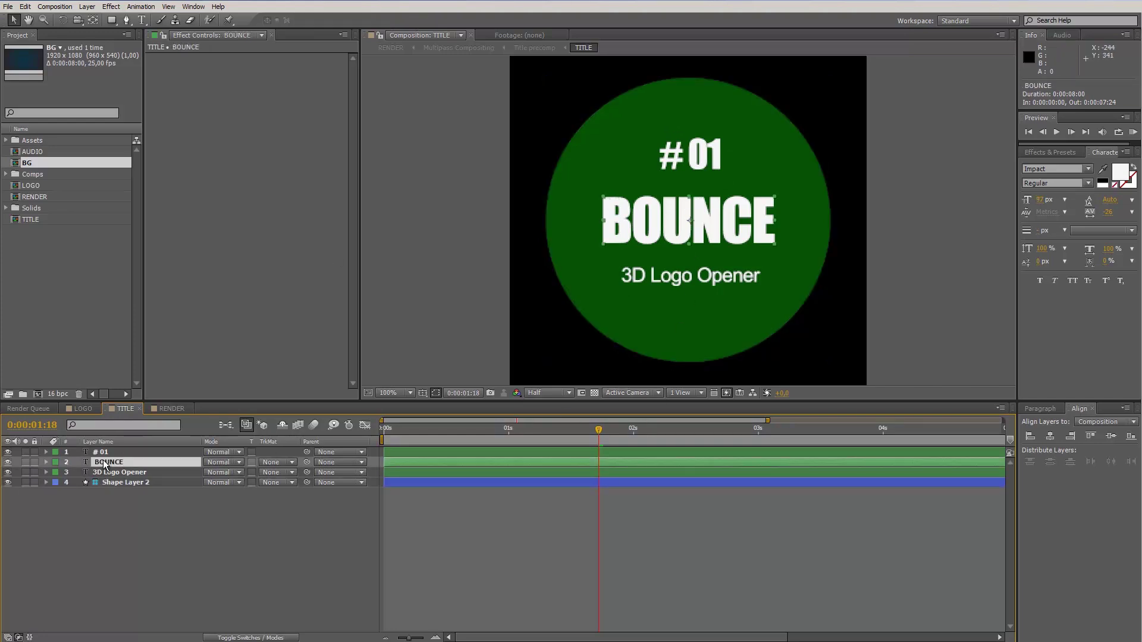
pyautogui.click(1057, 169)
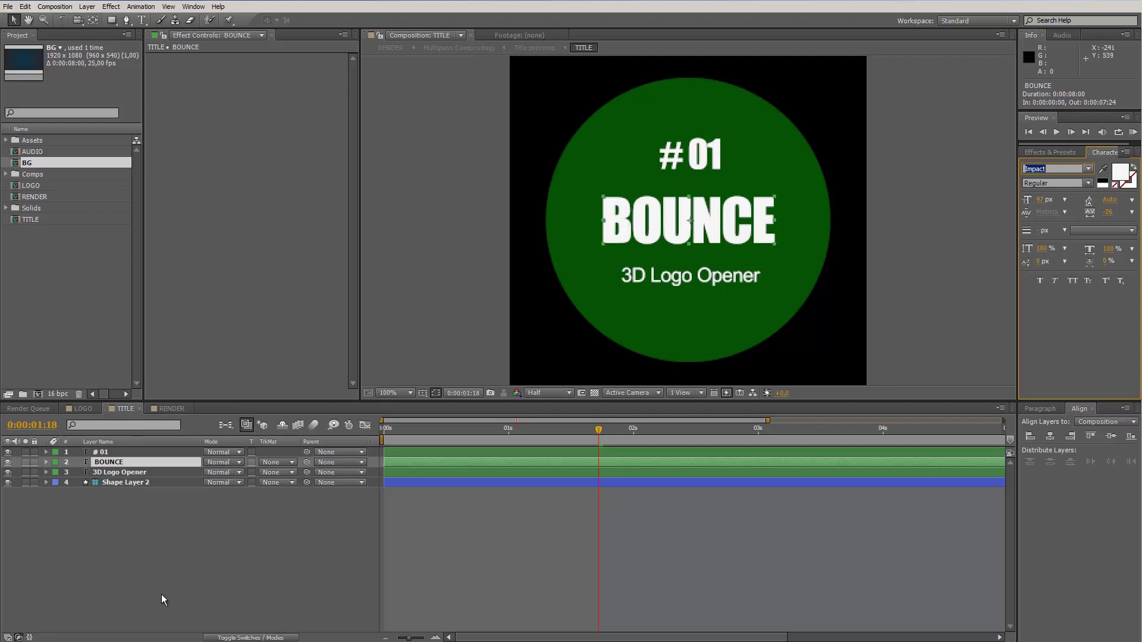
pyautogui.hotkey('ctrl', 't')
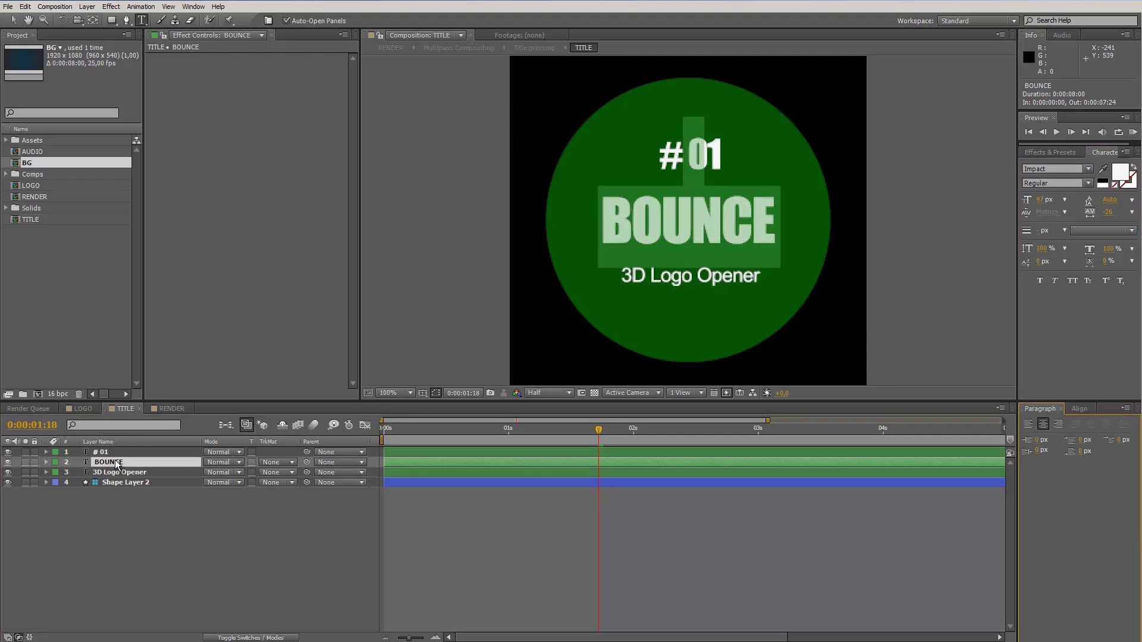
pyautogui.write('MARKE')
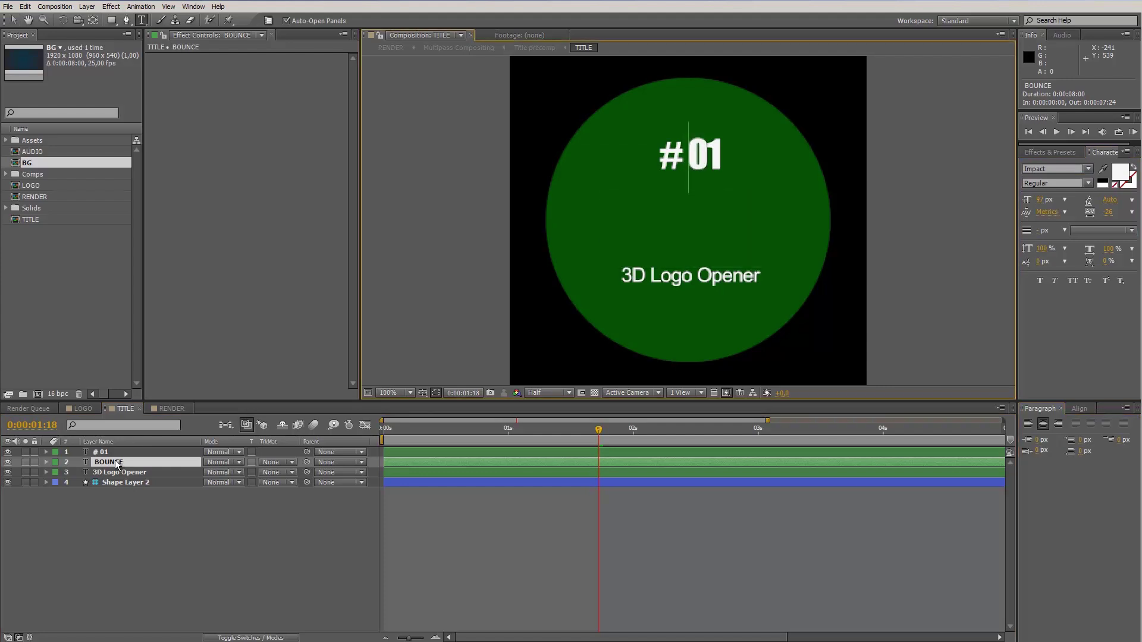
pyautogui.write('TPLACE')
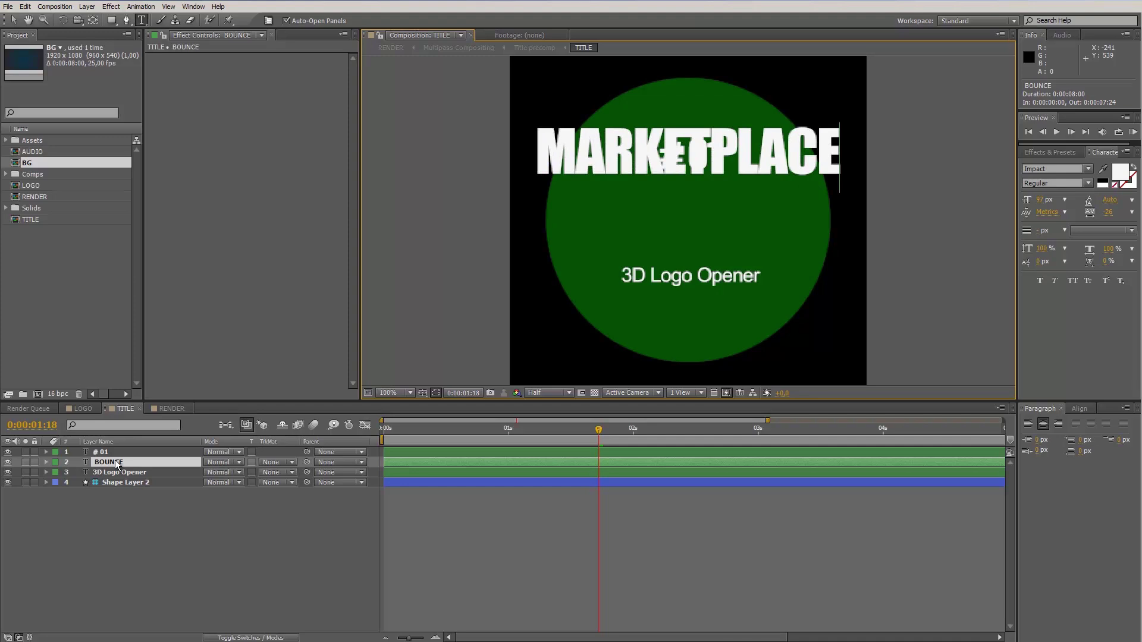
pyautogui.click(543, 145)
pyautogui.press('Return')
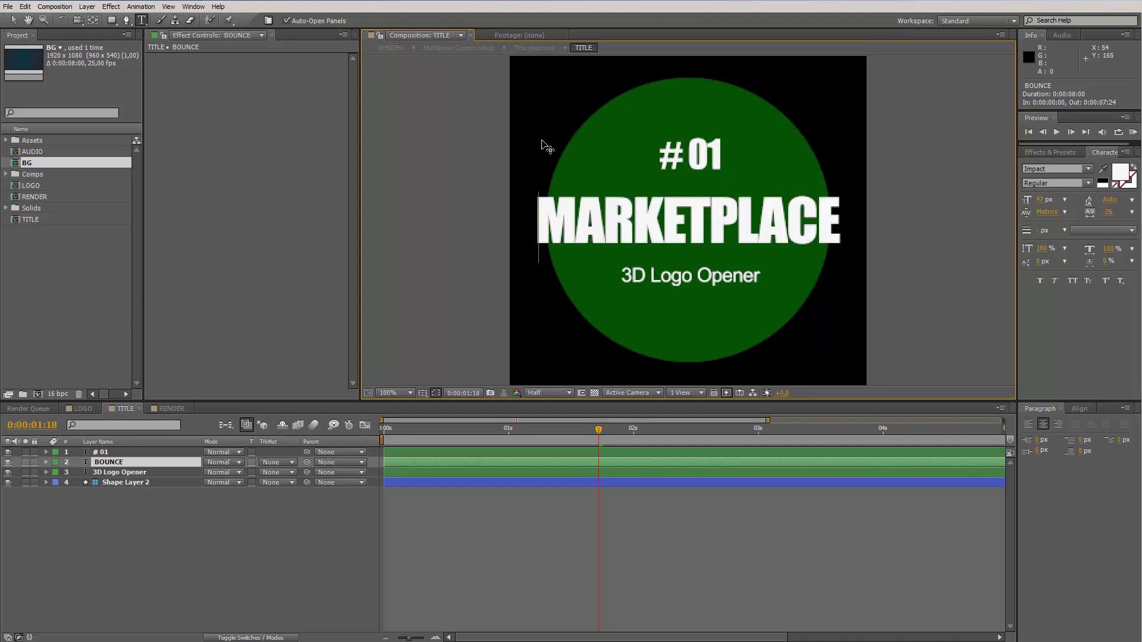
# - Reduce the MARKETPLACE text to 75 px and centre the layer vertically in the composition
pyautogui.click(148, 464)
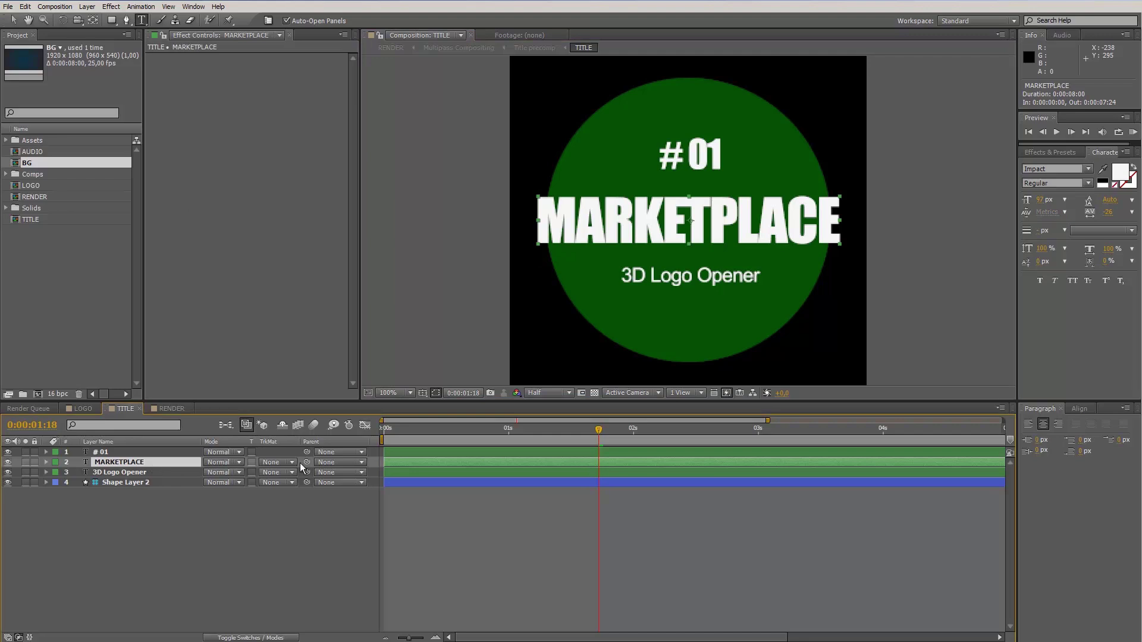
pyautogui.moveTo(1035, 203); pyautogui.dragTo(1023, 202)
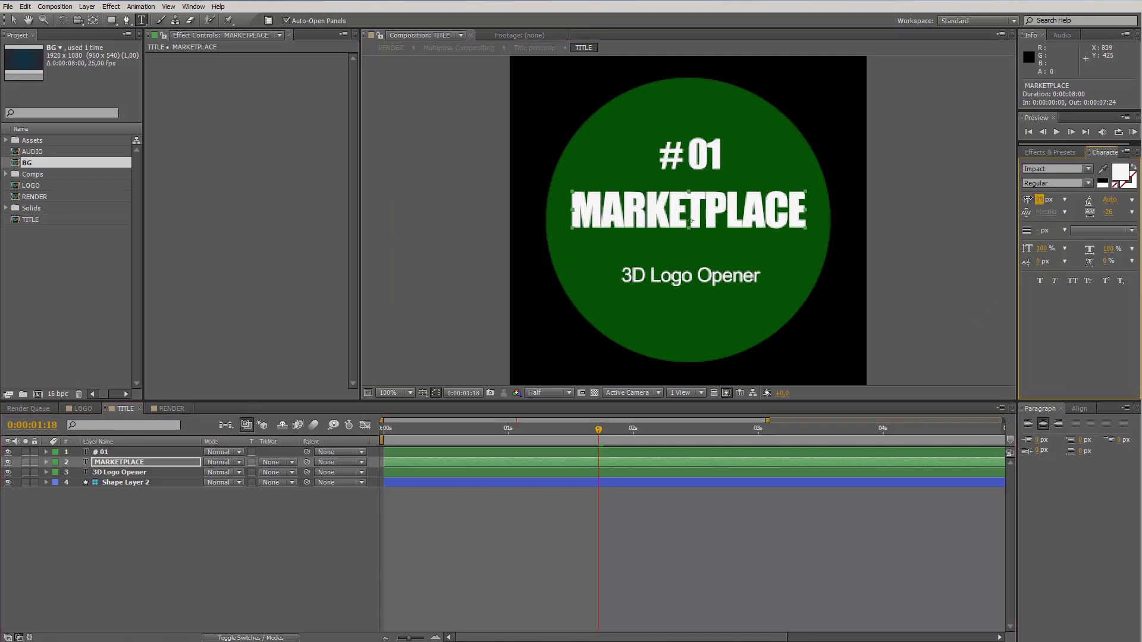
pyautogui.click(1080, 410)
pyautogui.click(1108, 439)
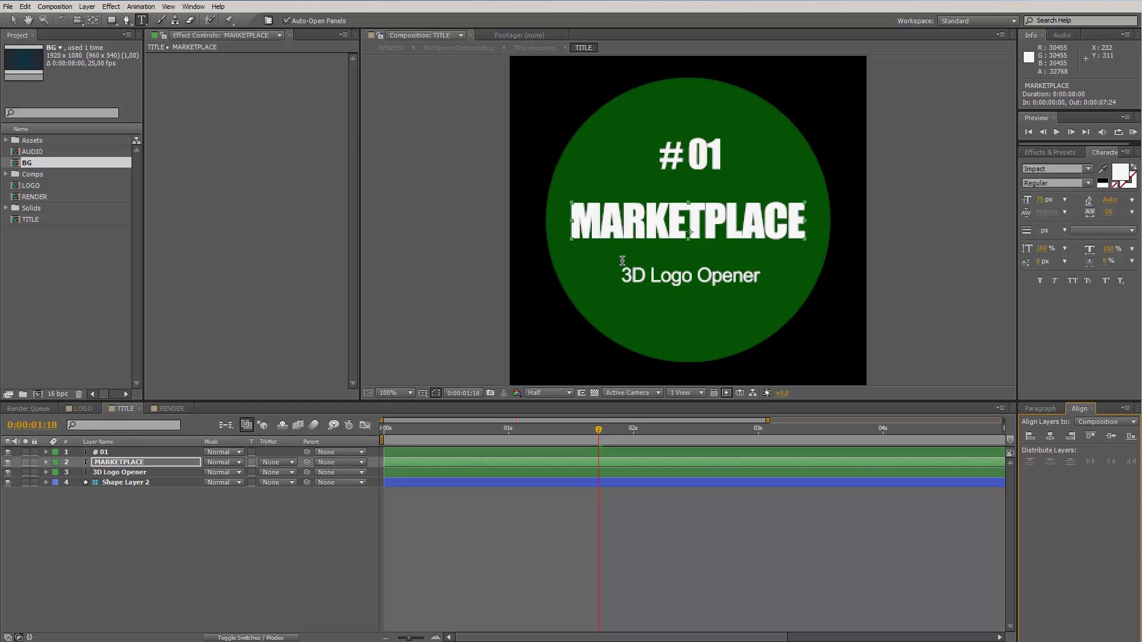
# - Replace the 3D Logo Opener subtitle in the TITLE composition with "for creatives"
pyautogui.click(156, 474)
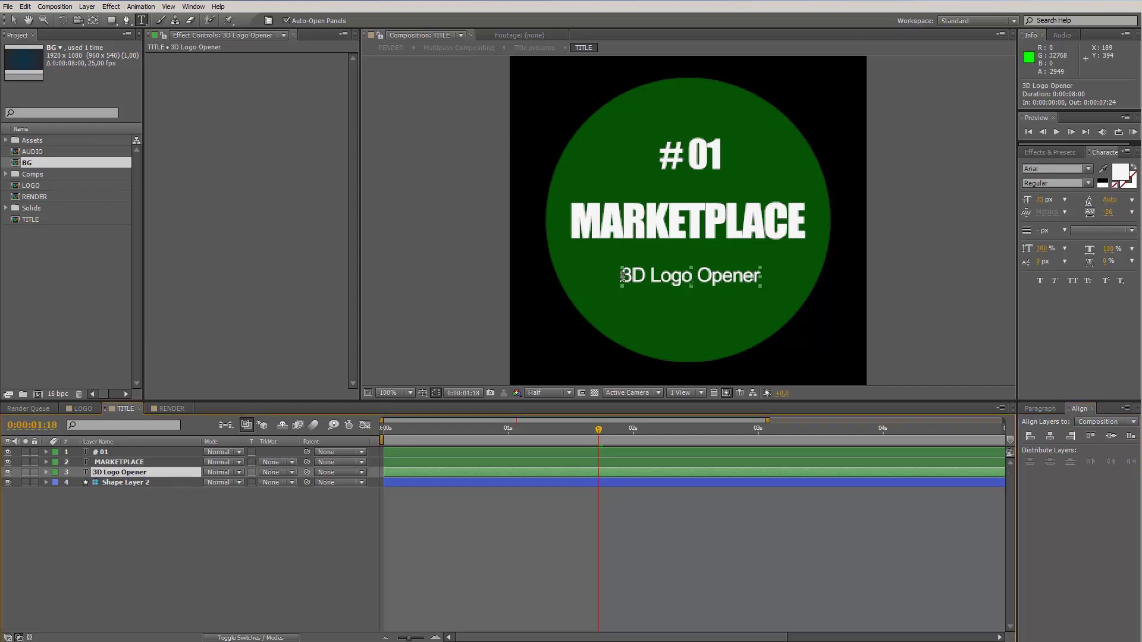
pyautogui.moveTo(622, 275); pyautogui.dragTo(817, 280)
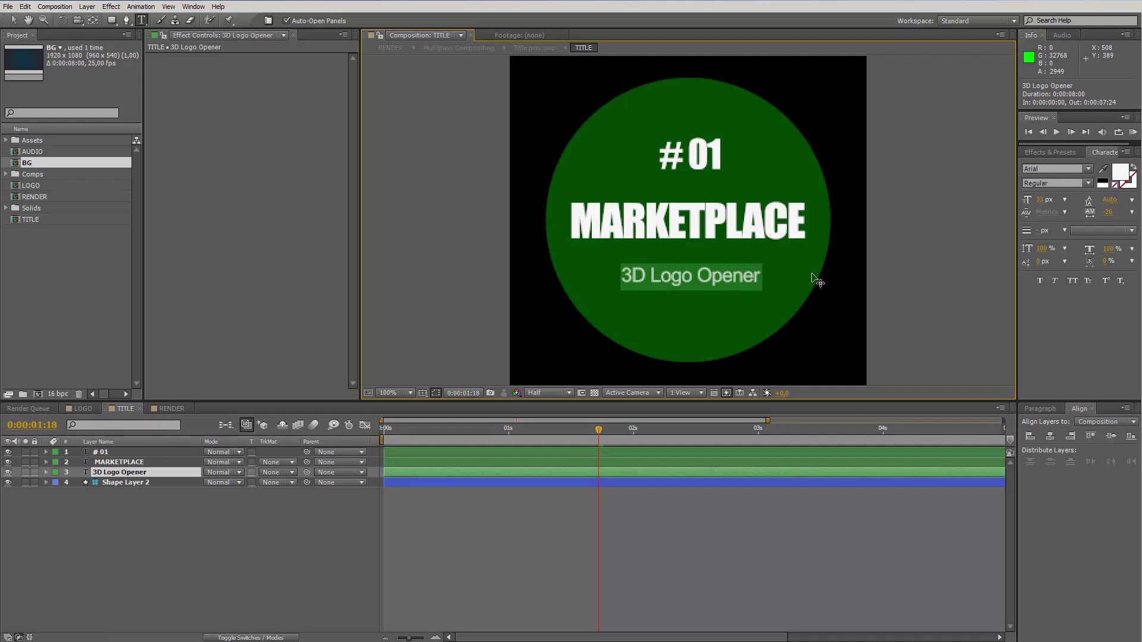
pyautogui.write('for')
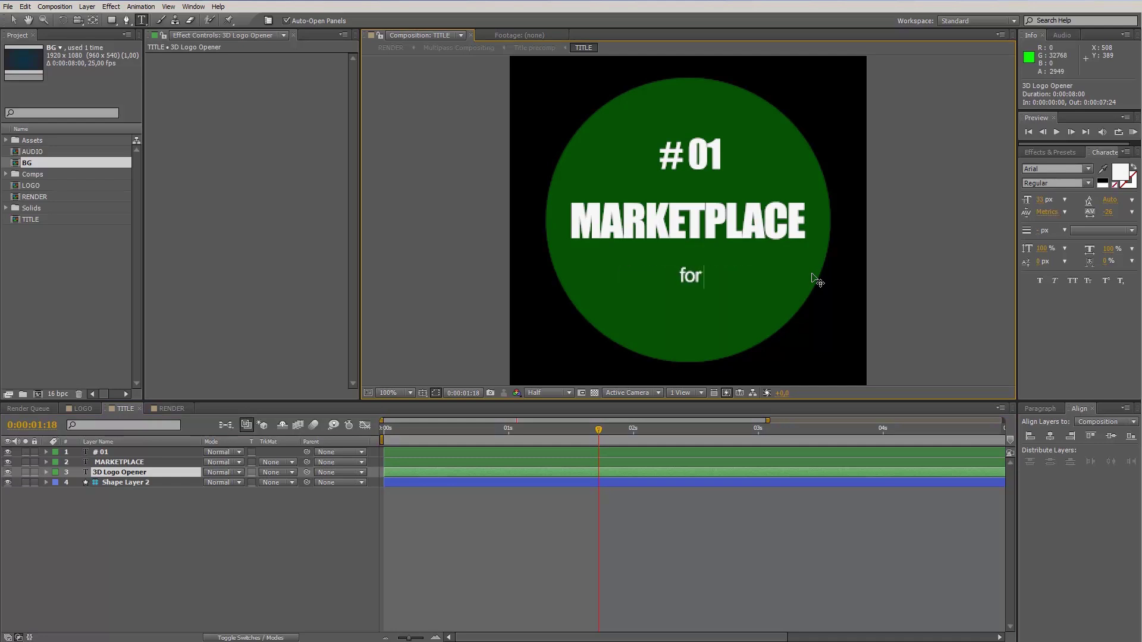
pyautogui.write(' creatives')
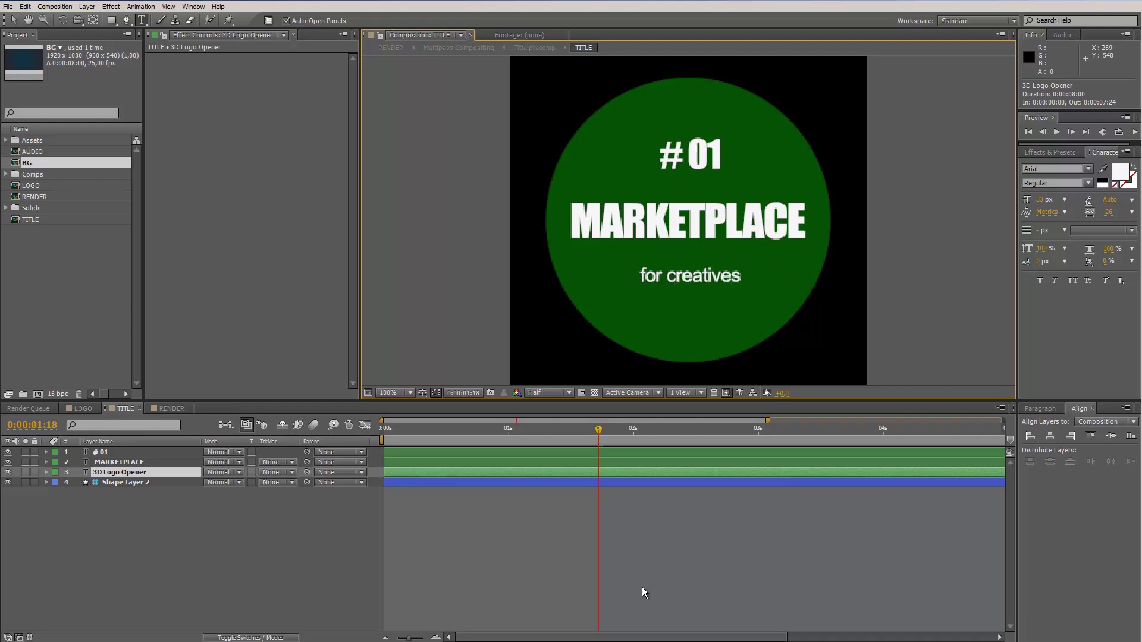
# - Check the RENDER composition at the logo reveal at 0:00:05:10, and import envato_white.ai as footage
pyautogui.click(174, 409)
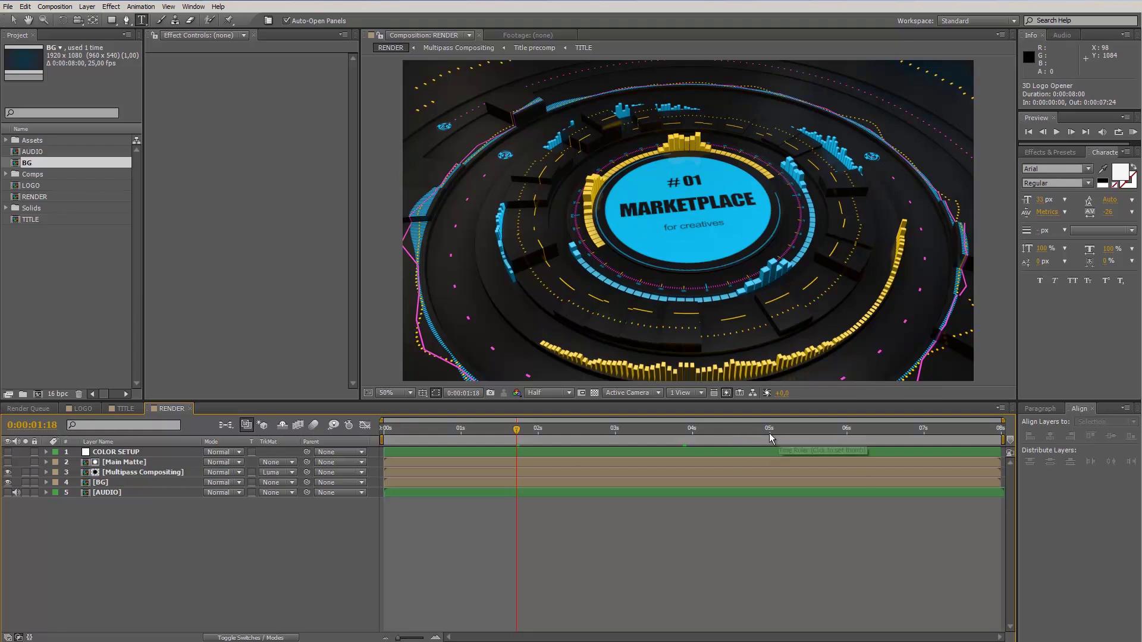
pyautogui.click(801, 430)
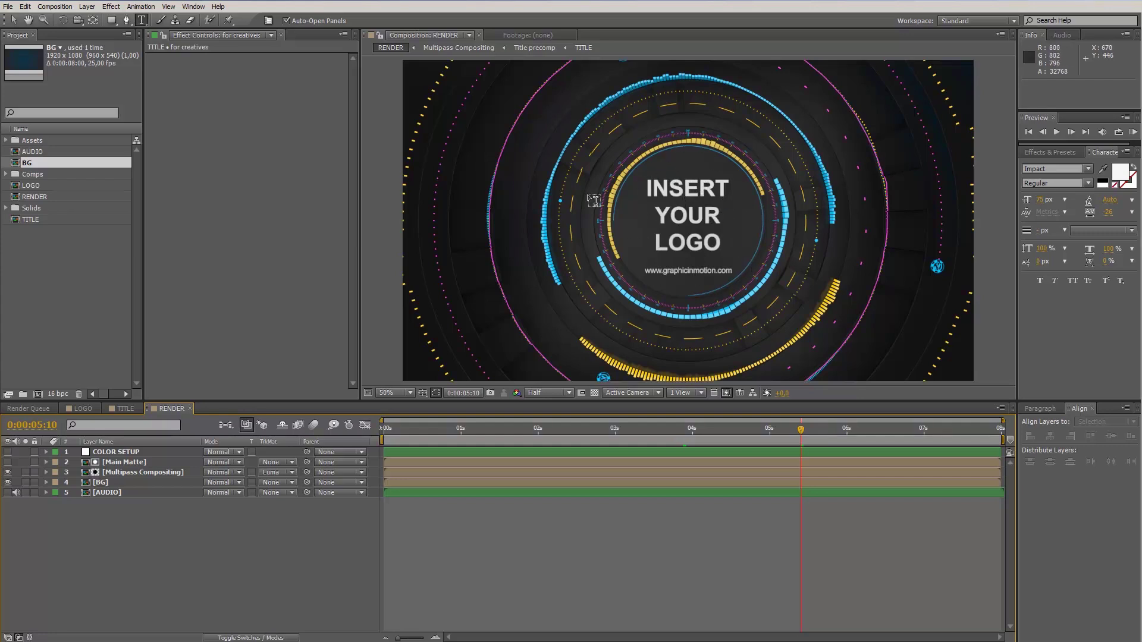
pyautogui.click(8, 6)
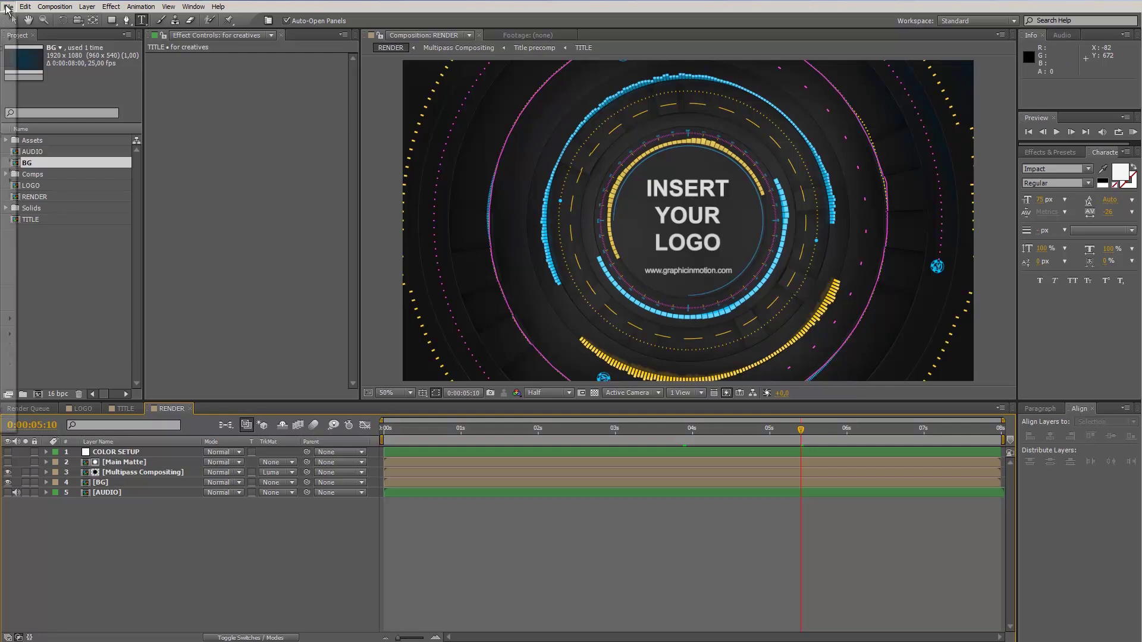
pyautogui.click(36, 161)
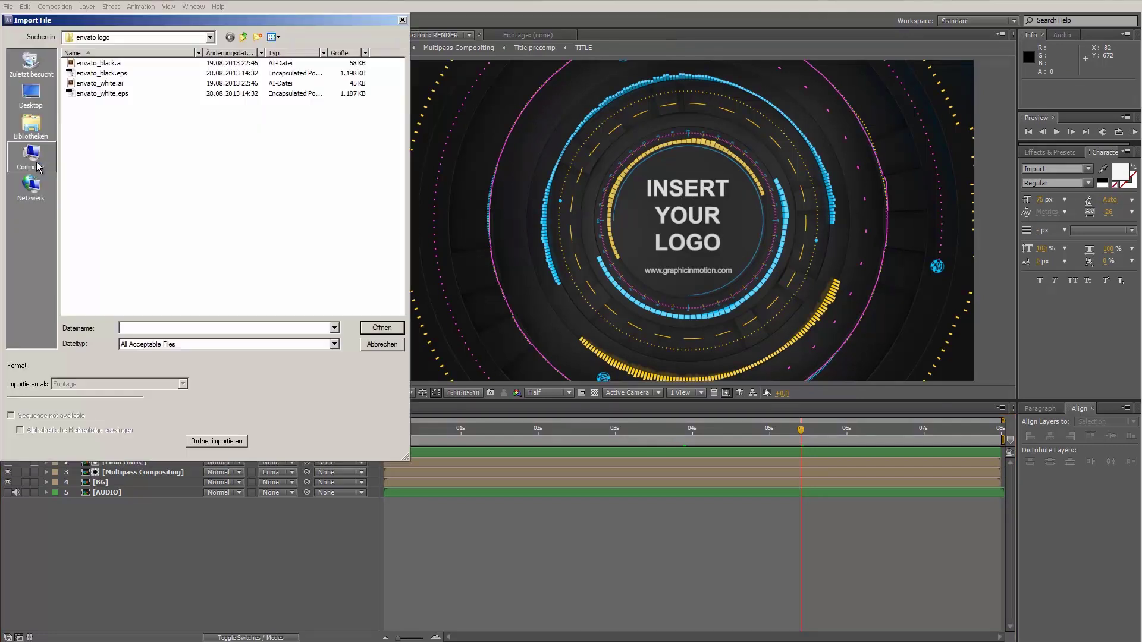
pyautogui.click(101, 84)
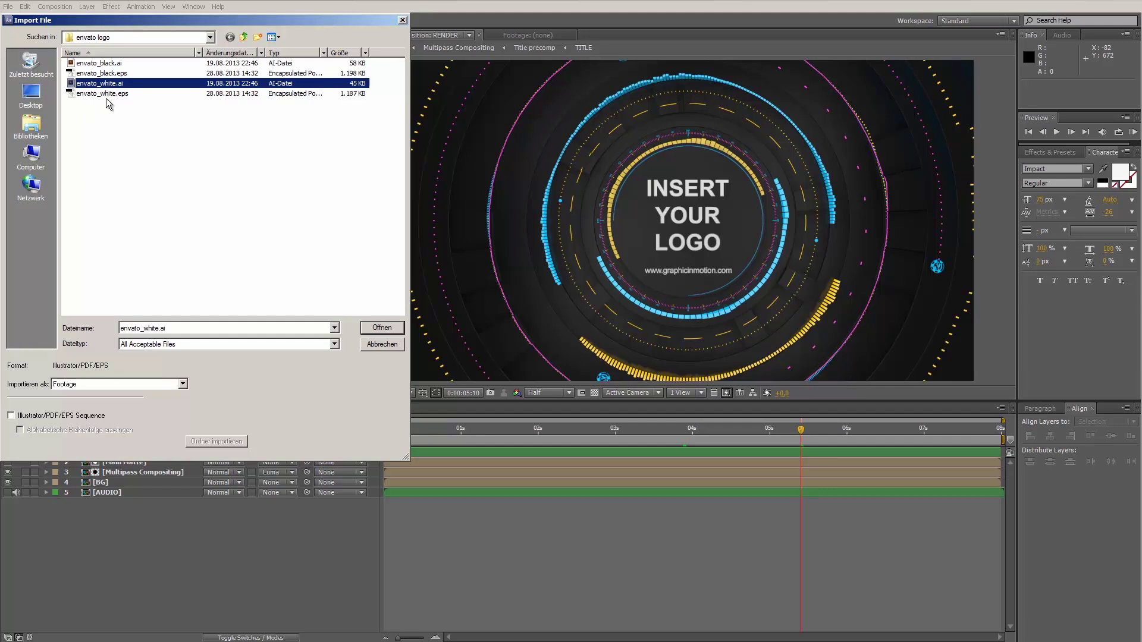
pyautogui.click(382, 329)
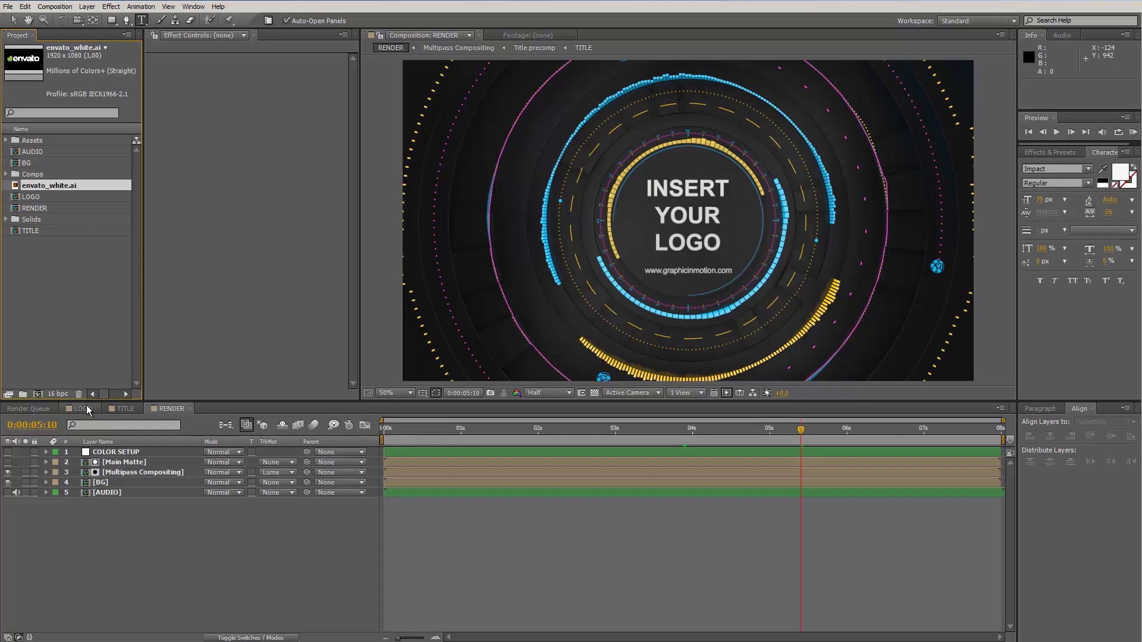
# - Add envato_white.ai as the uppermost layer of the LOGO composition and scale it to 27%
pyautogui.click(90, 411)
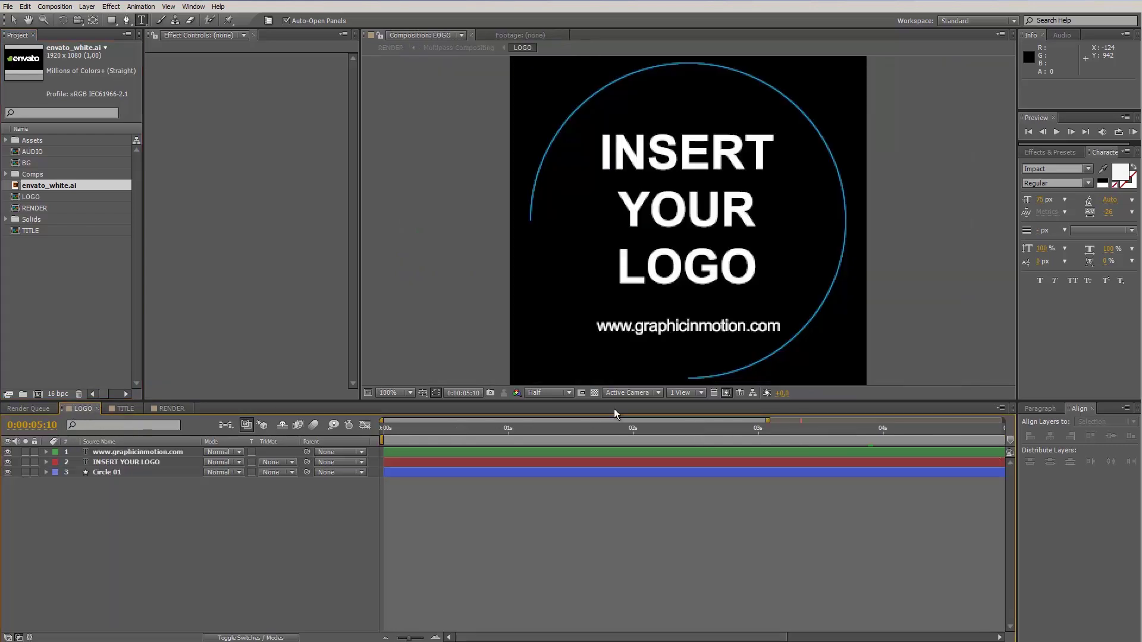
pyautogui.moveTo(34, 186); pyautogui.dragTo(127, 453)
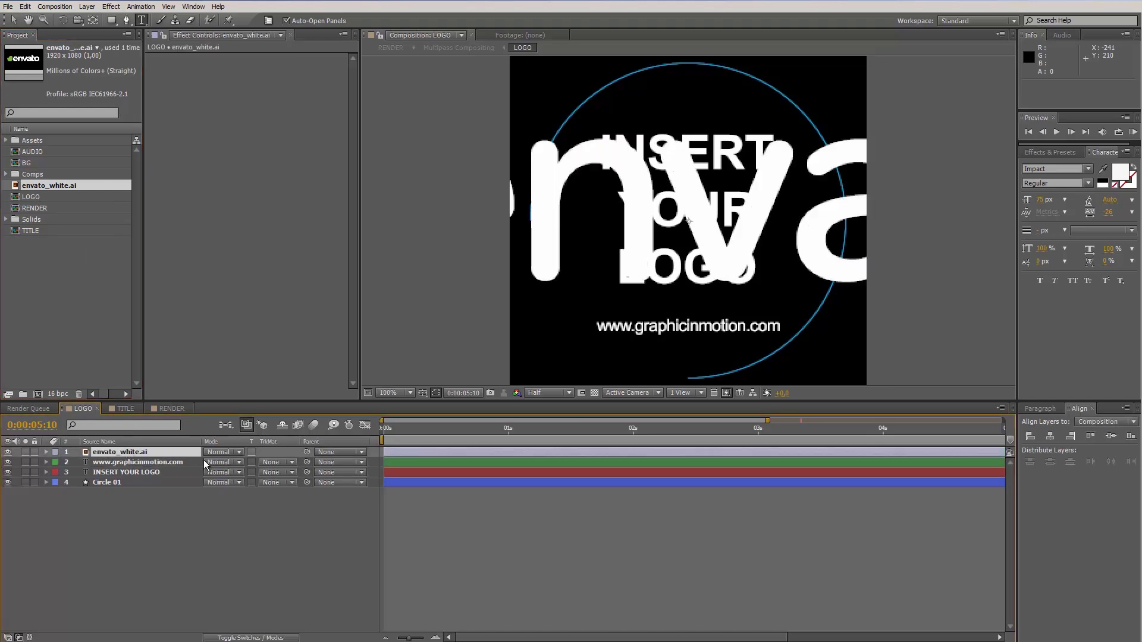
pyautogui.press('s')
pyautogui.moveTo(240, 462); pyautogui.dragTo(206, 466)
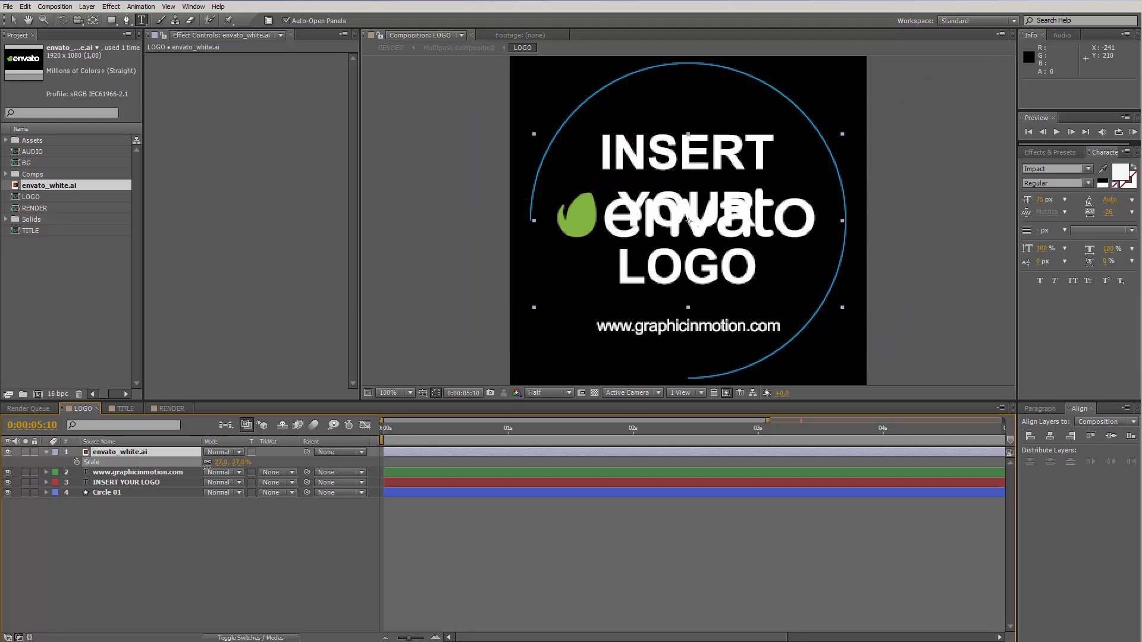
# - Hide the INSERT YOUR LOGO placeholder layer and check the logo in the RENDER composition
pyautogui.click(111, 483)
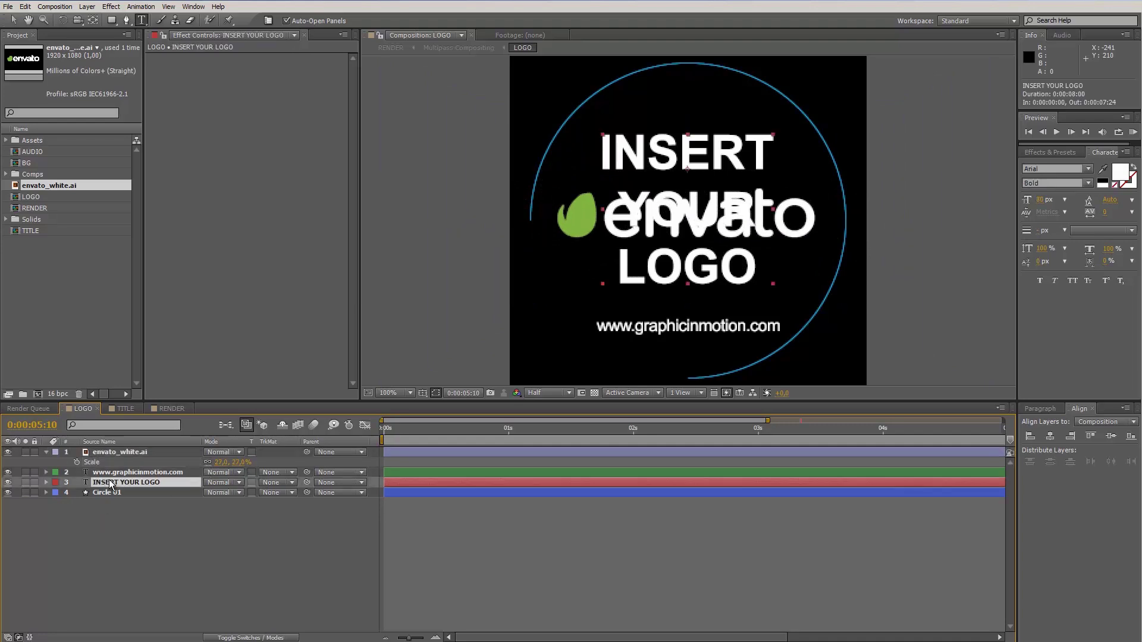
pyautogui.click(8, 482)
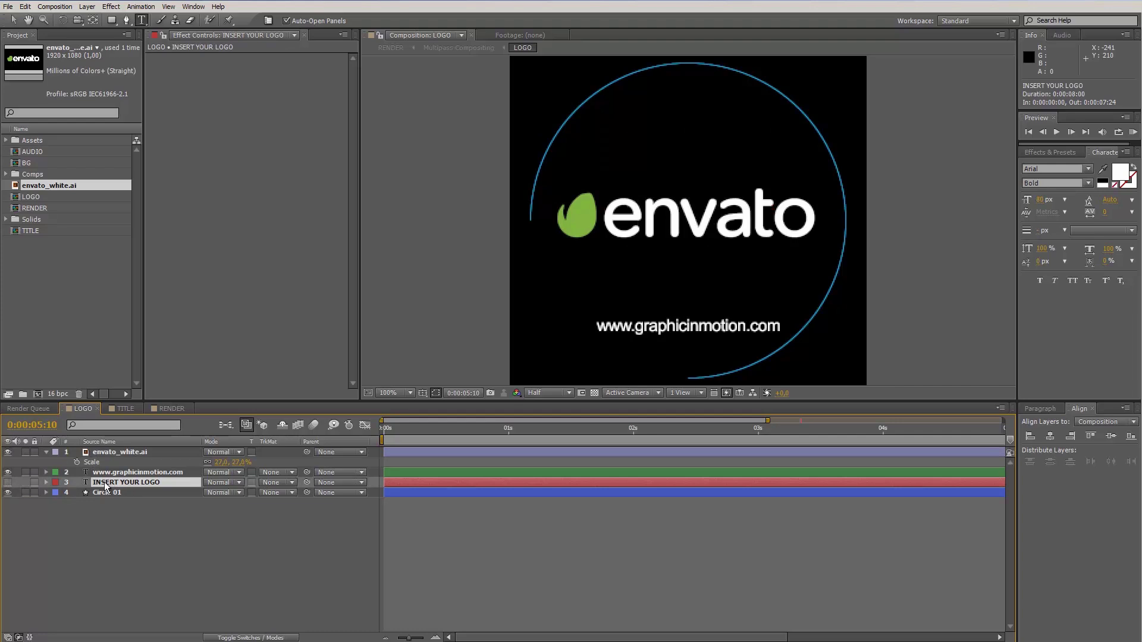
pyautogui.click(172, 517)
pyautogui.click(172, 409)
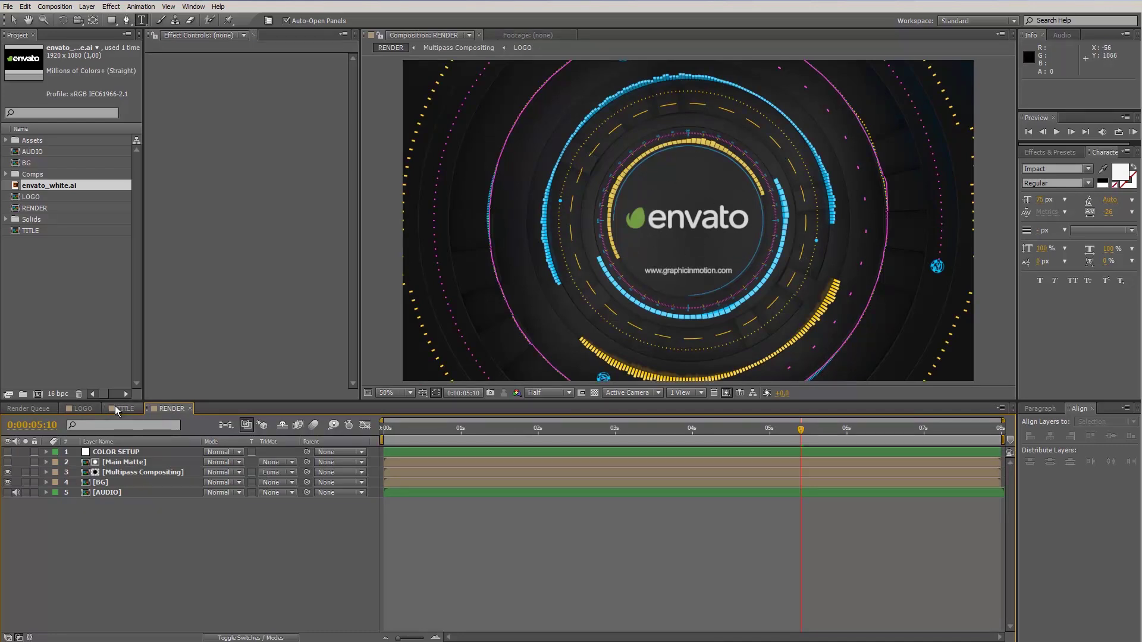
pyautogui.click(90, 410)
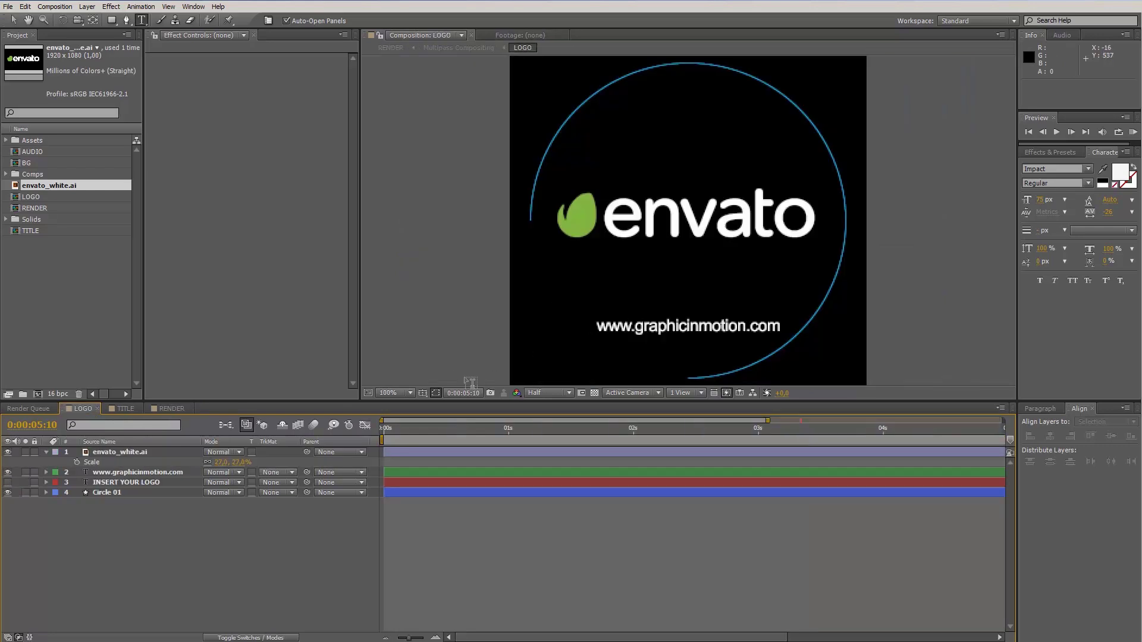
pyautogui.click(123, 472)
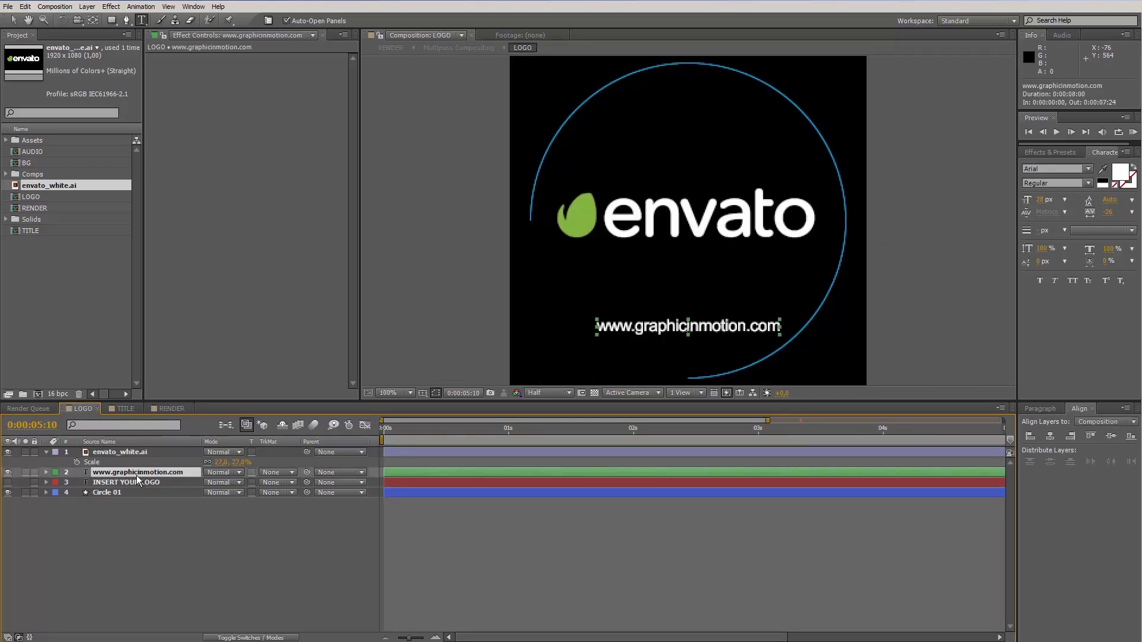
pyautogui.doubleClick(133, 474)
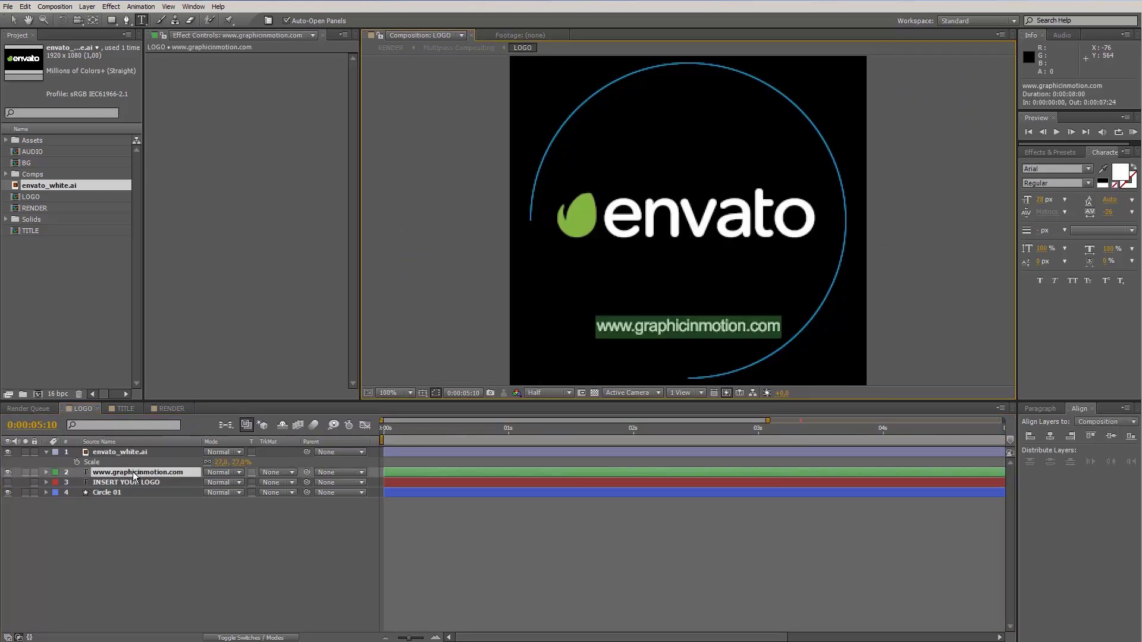
pyautogui.click(637, 327)
pyautogui.moveTo(638, 327); pyautogui.dragTo(747, 328)
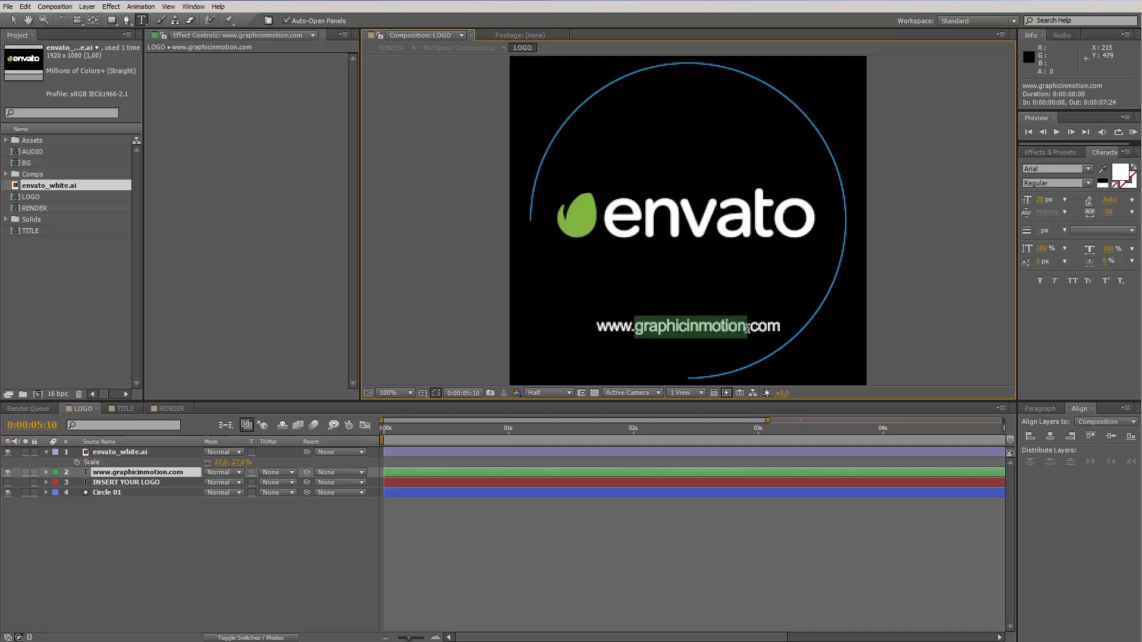
pyautogui.write('envato')
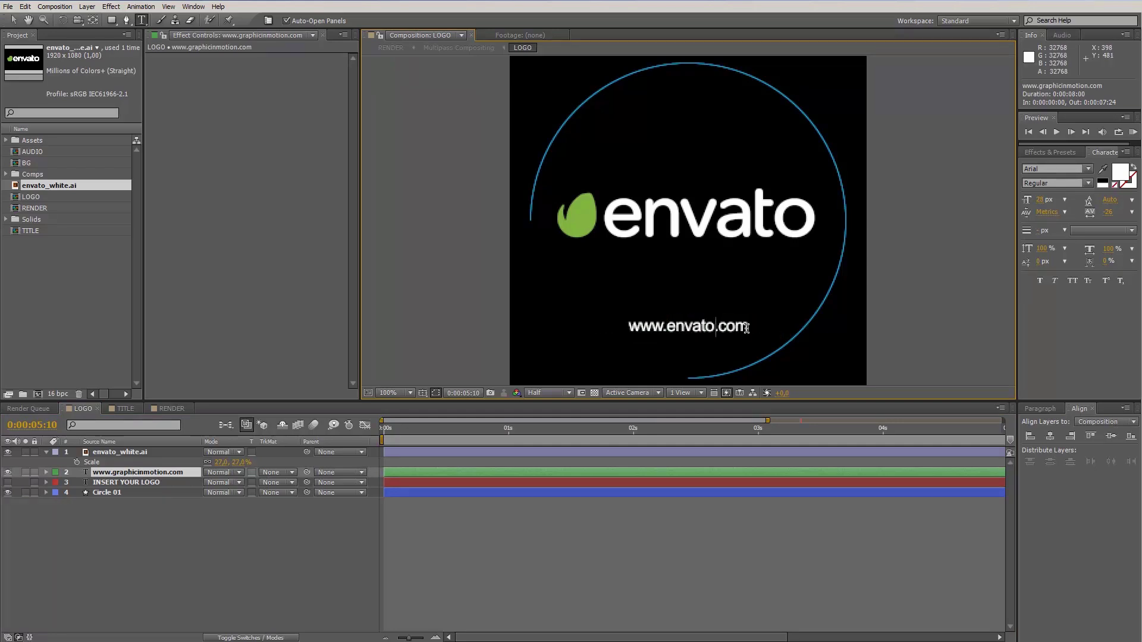
pyautogui.click(173, 485)
pyautogui.click(168, 474)
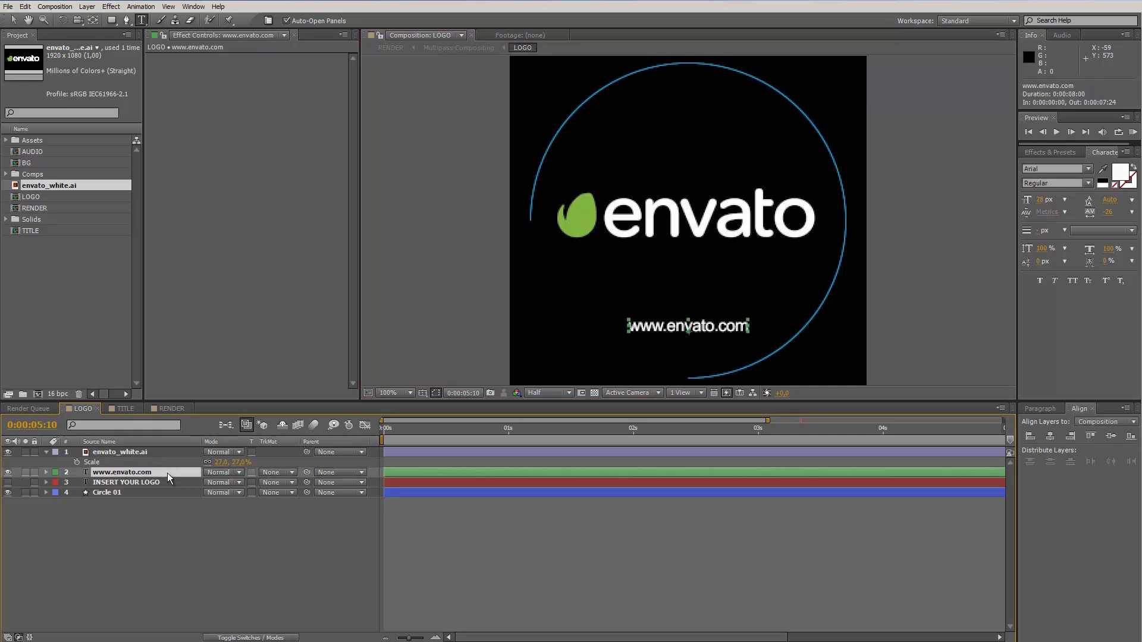
pyautogui.hotkey('shift', 'Up')
pyautogui.hotkey('shift', 'Up')
pyautogui.hotkey('shift', 'Up')
pyautogui.hotkey('shift', 'Up')
pyautogui.hotkey('shift', 'Up')
pyautogui.hotkey('shift', 'Up')
pyautogui.hotkey('shift', 'Up')
pyautogui.hotkey('shift', 'Up')
pyautogui.hotkey('shift', 'Up')
pyautogui.hotkey('shift', 'Up')
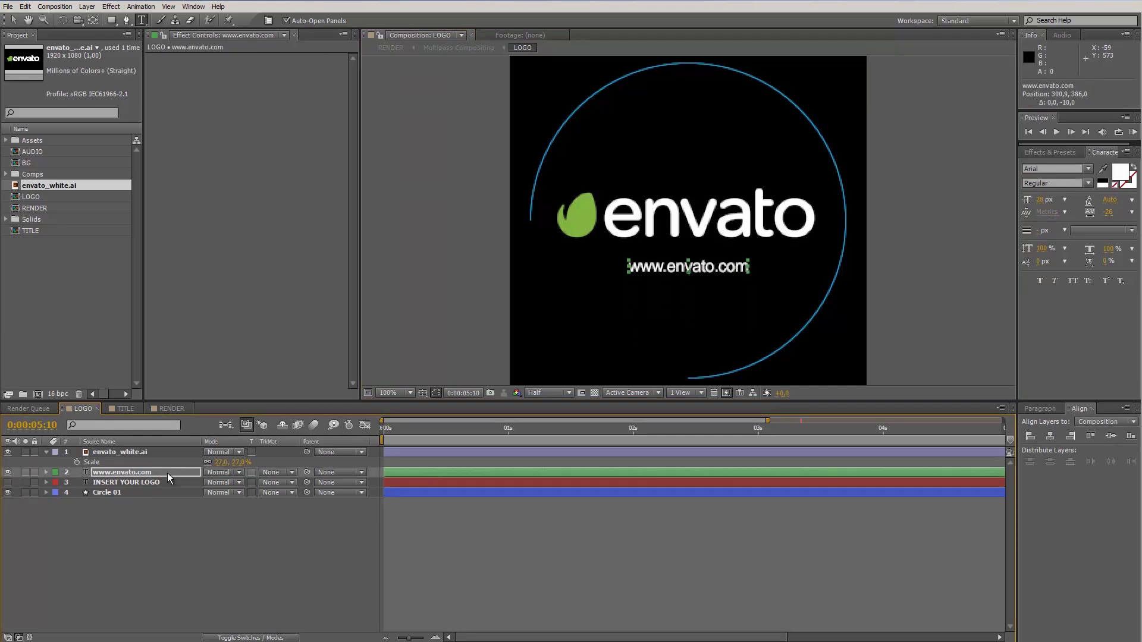
pyautogui.click(182, 407)
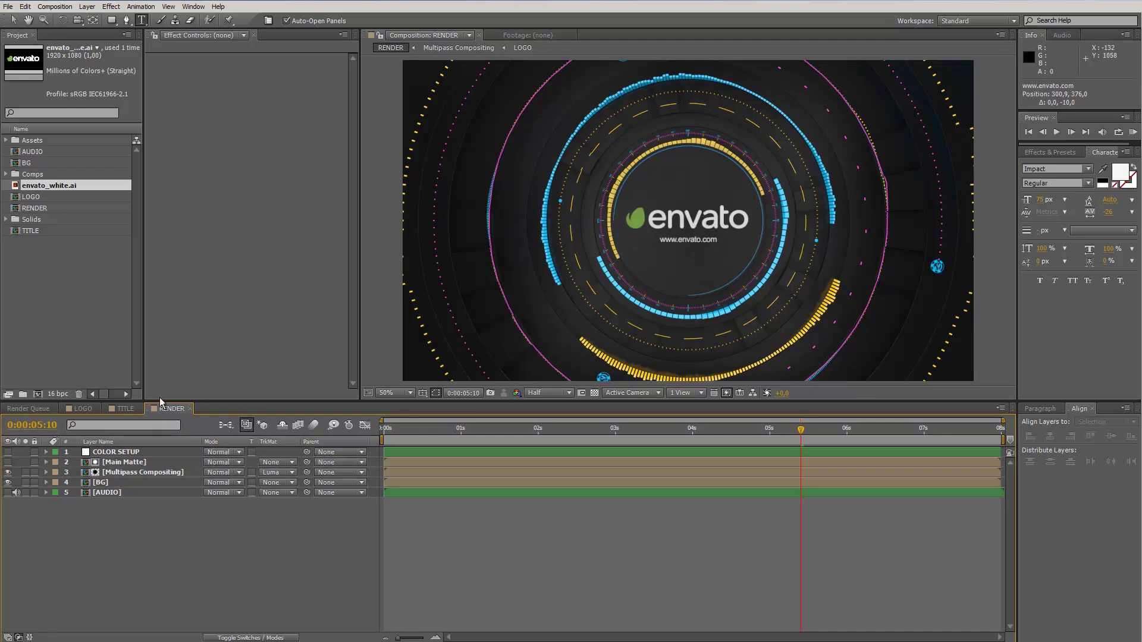
# - Examine the COLOR SETUP layer's color and background controls in the RENDER composition, with the title shown at 0:00:01:19
pyautogui.click(132, 453)
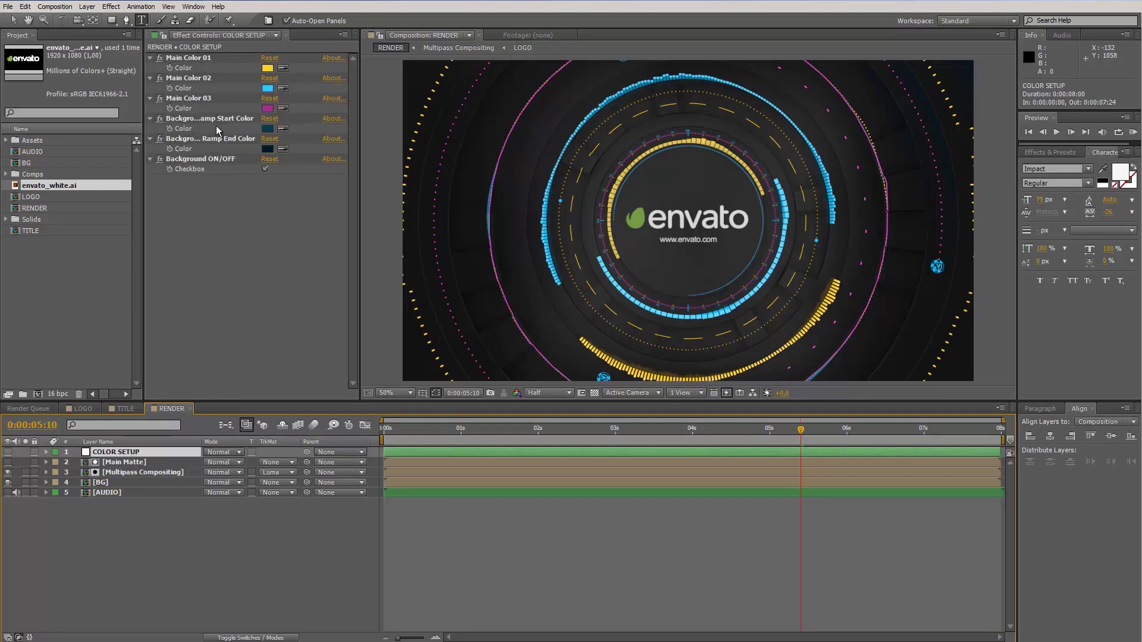
pyautogui.click(204, 160)
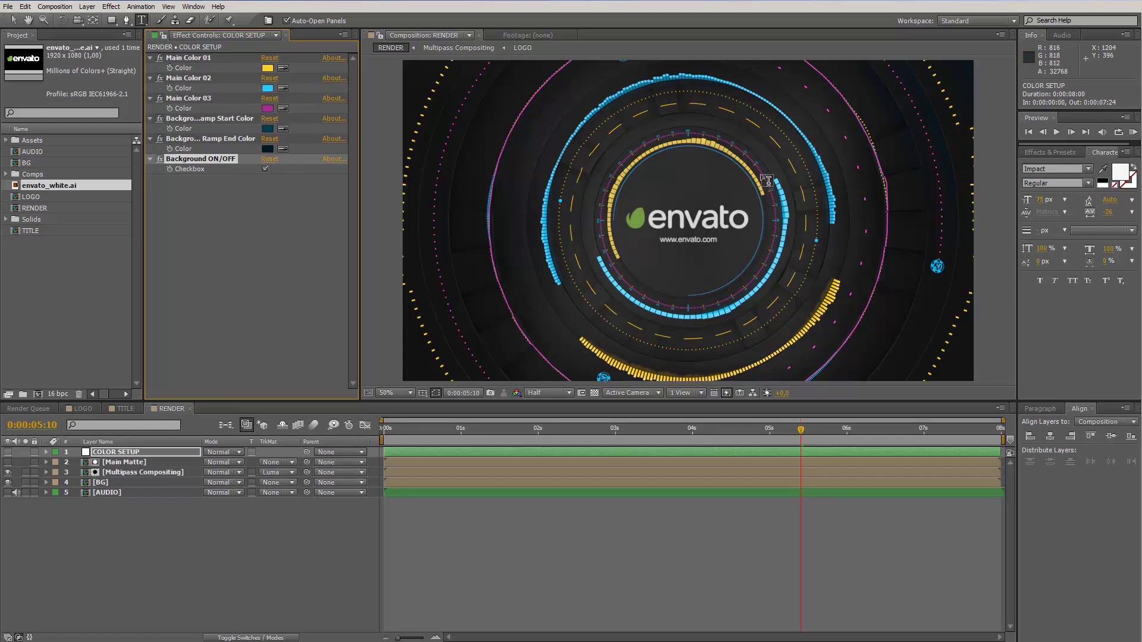
pyautogui.click(521, 432)
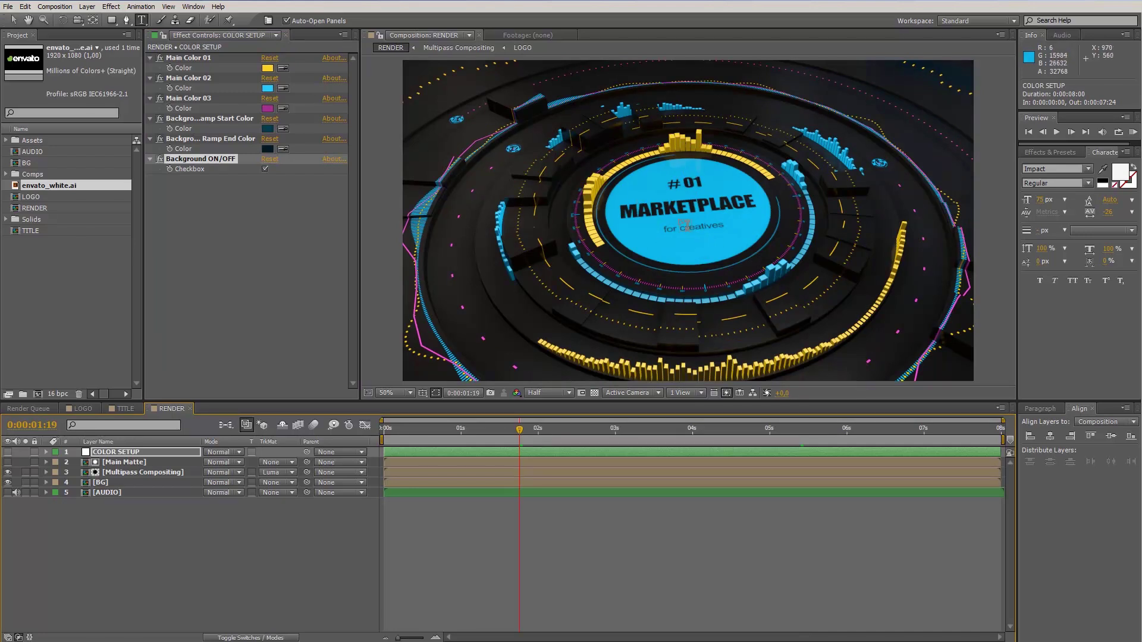
pyautogui.press('v')
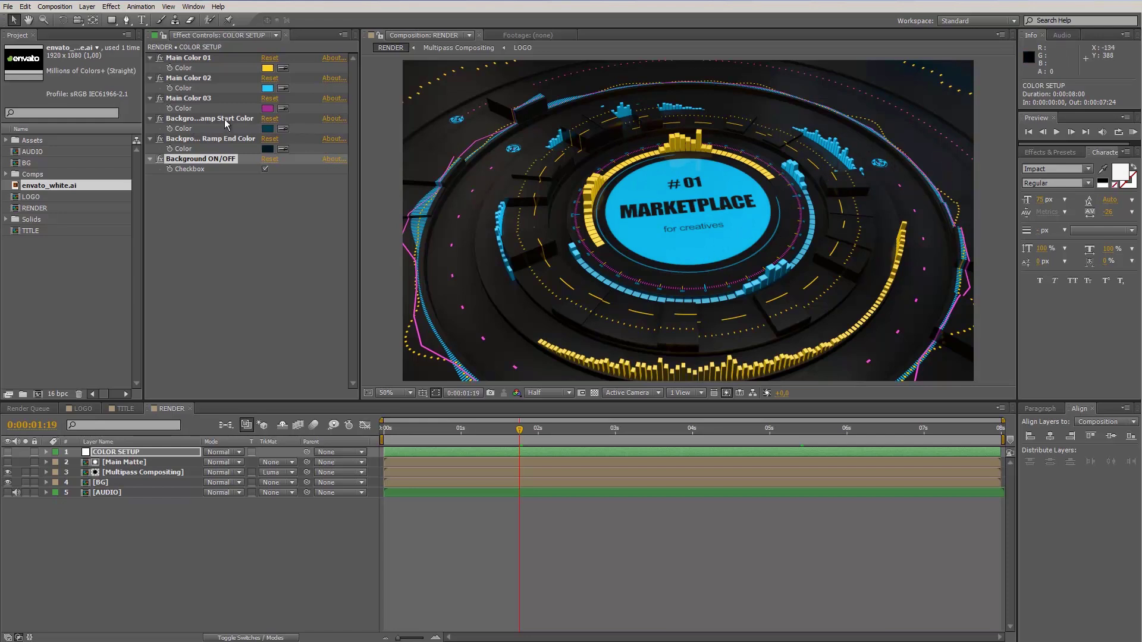
pyautogui.click(187, 98)
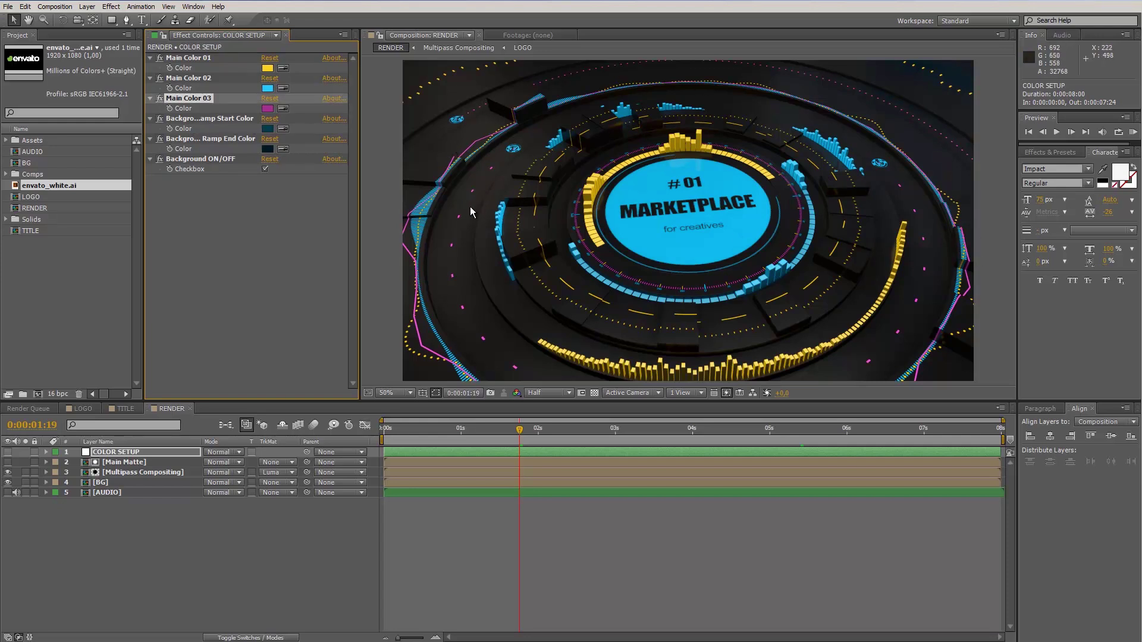
# - Set Main Color 02 to the logo's green and Main Color 01 to its white lettering, sampled from the frame at 0:00:06:08
pyautogui.click(871, 427)
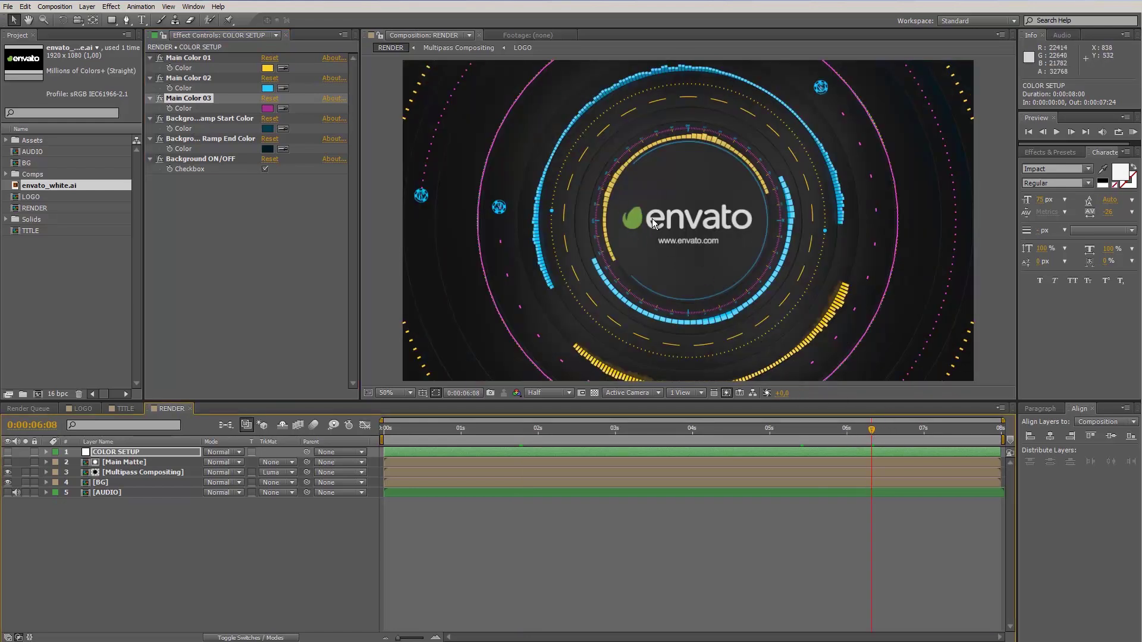
pyautogui.press('/')
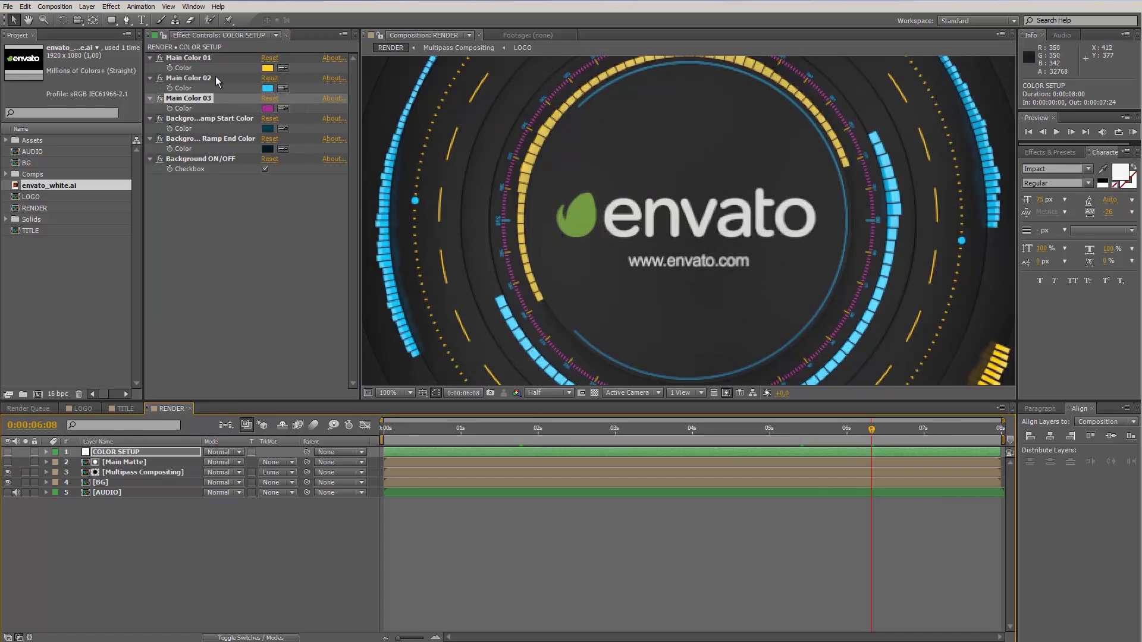
pyautogui.click(283, 87)
pyautogui.click(595, 209)
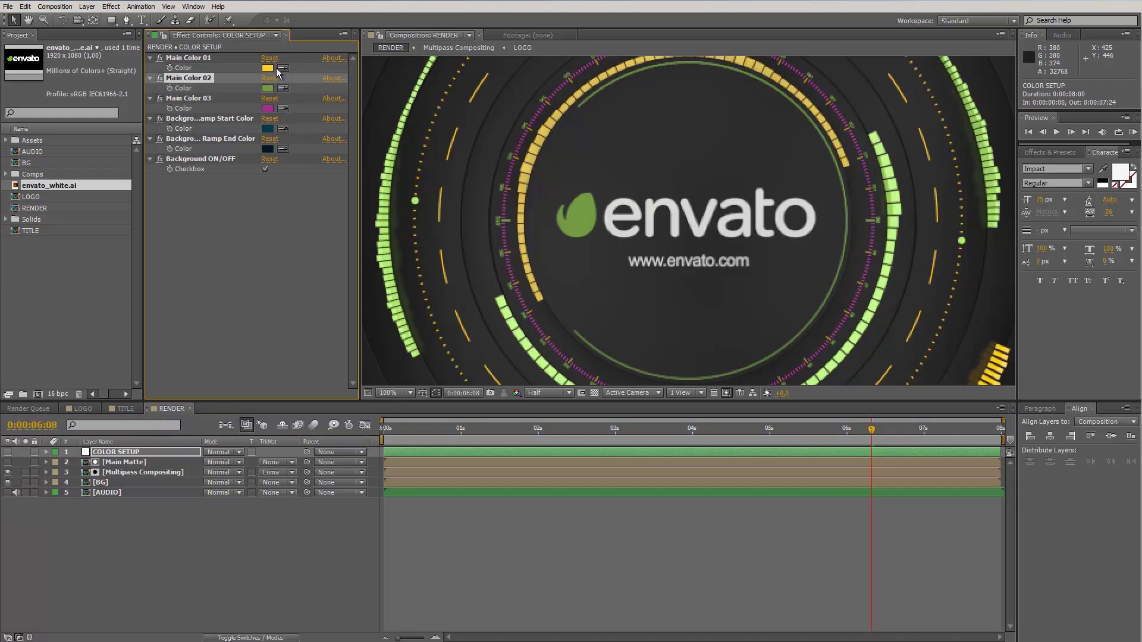
pyautogui.click(612, 217)
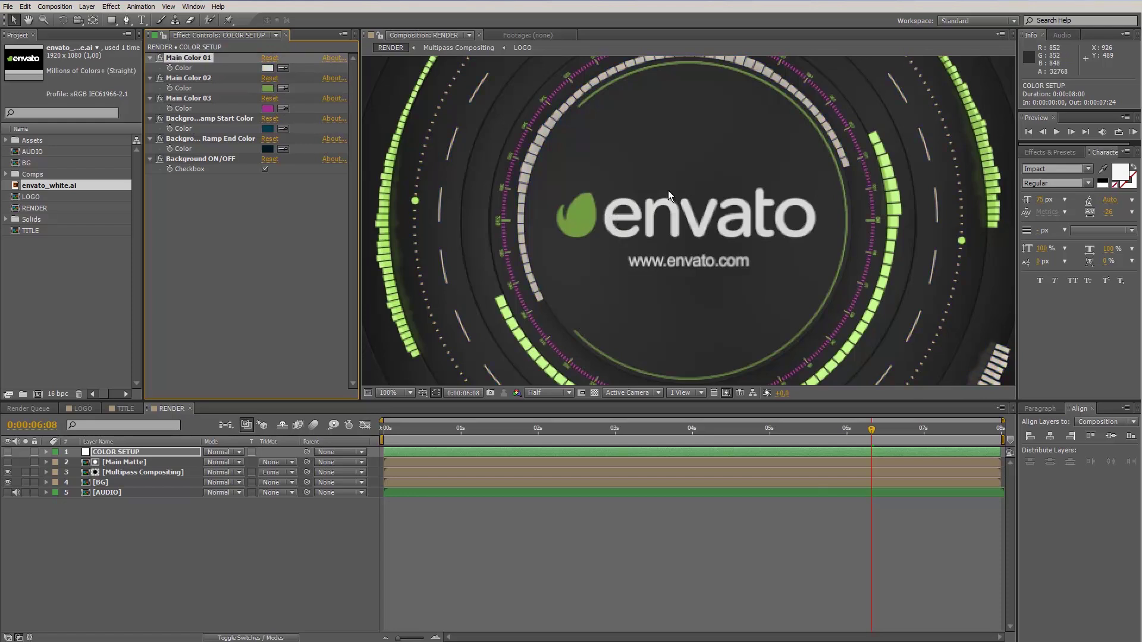
pyautogui.press(',')
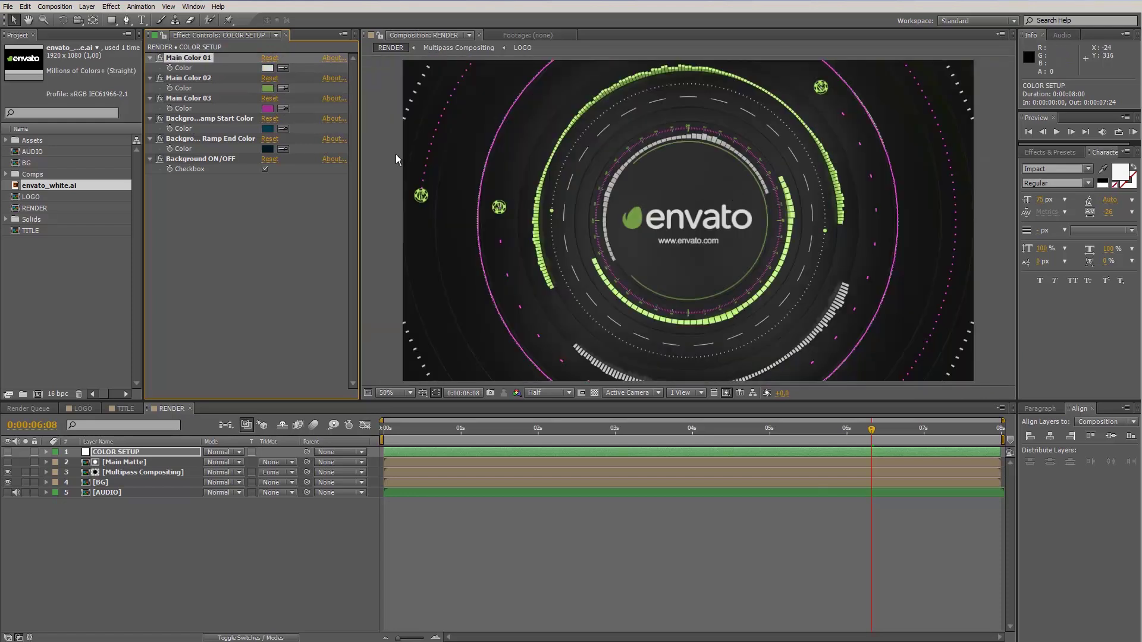
# - Set Main Color 03 to red (FF0000) and check the new colors at several times between 0:00:01:08 and 0:00:04:02
pyautogui.click(267, 108)
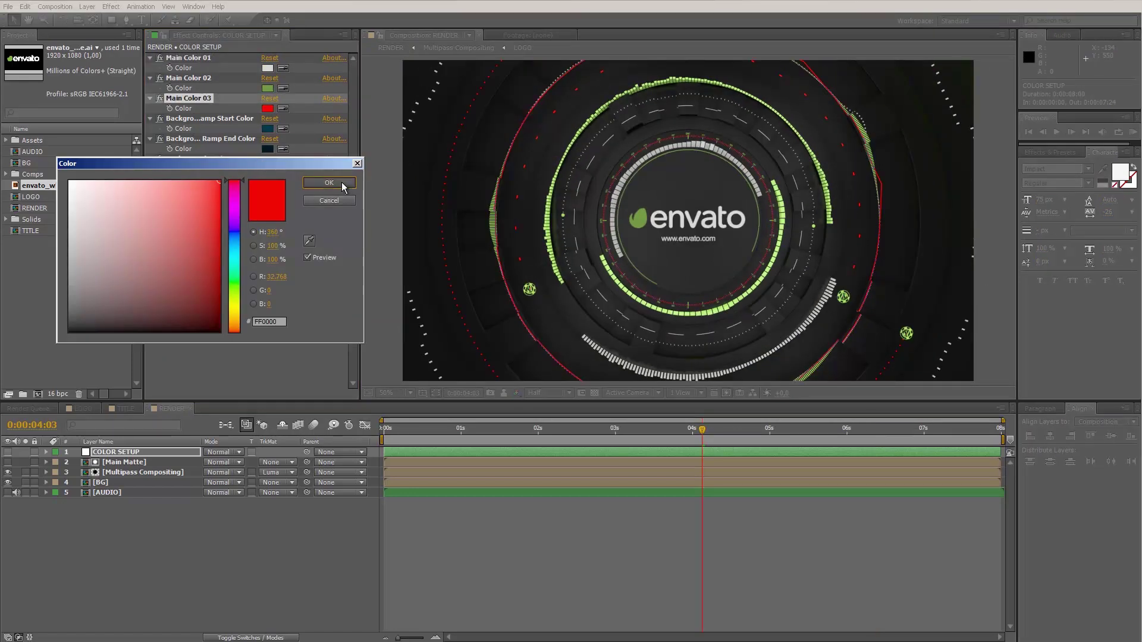
pyautogui.click(320, 181)
pyautogui.click(668, 433)
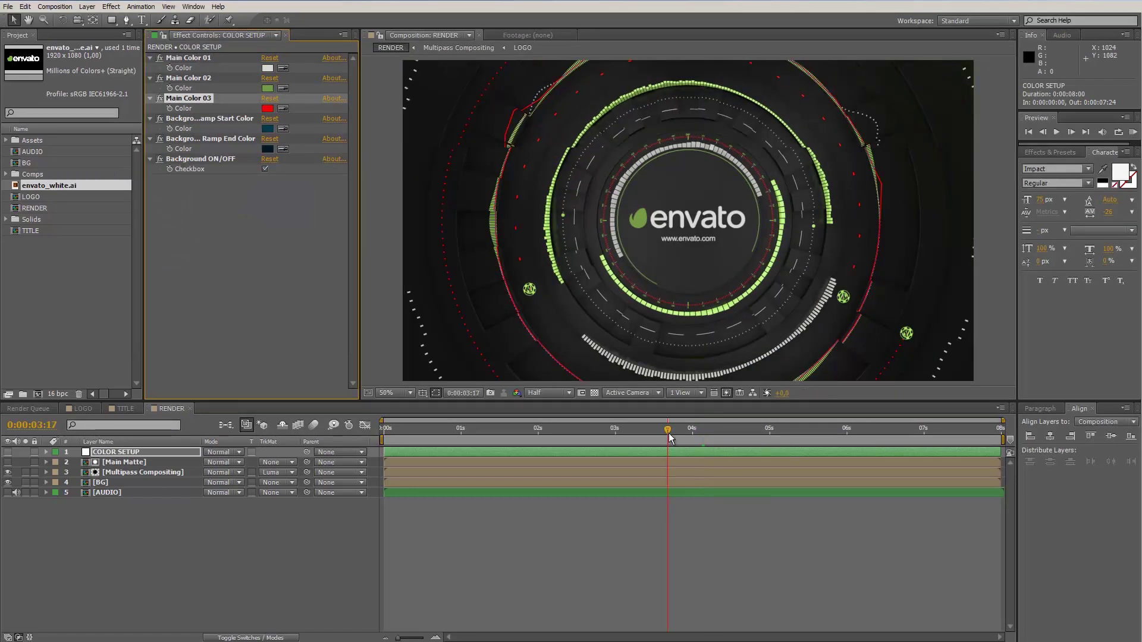
pyautogui.click(618, 434)
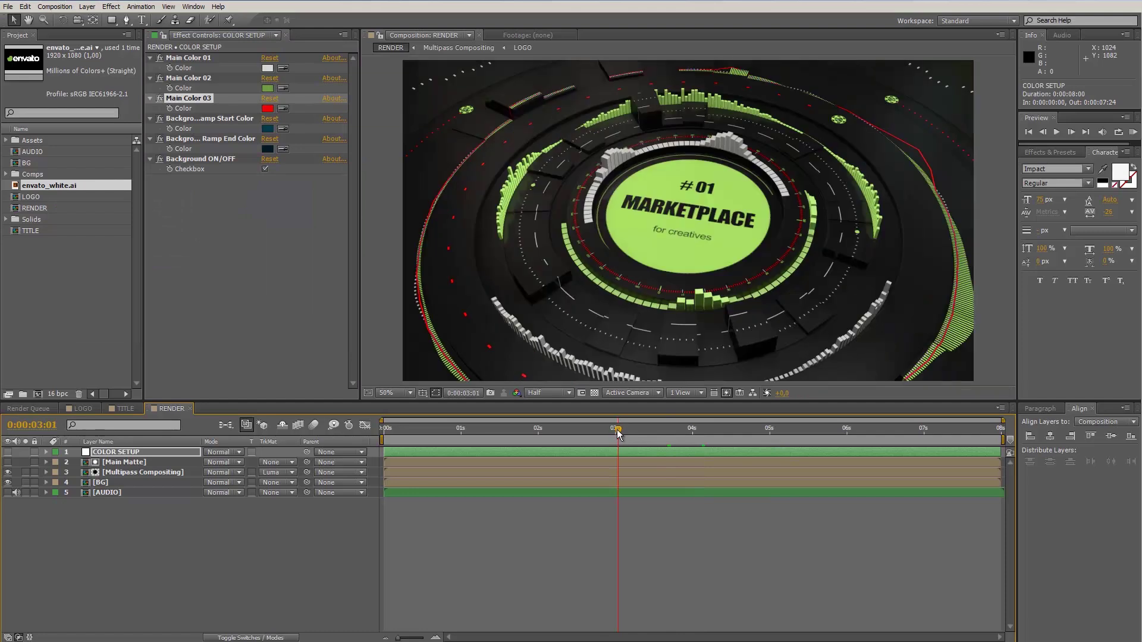
pyautogui.click(600, 434)
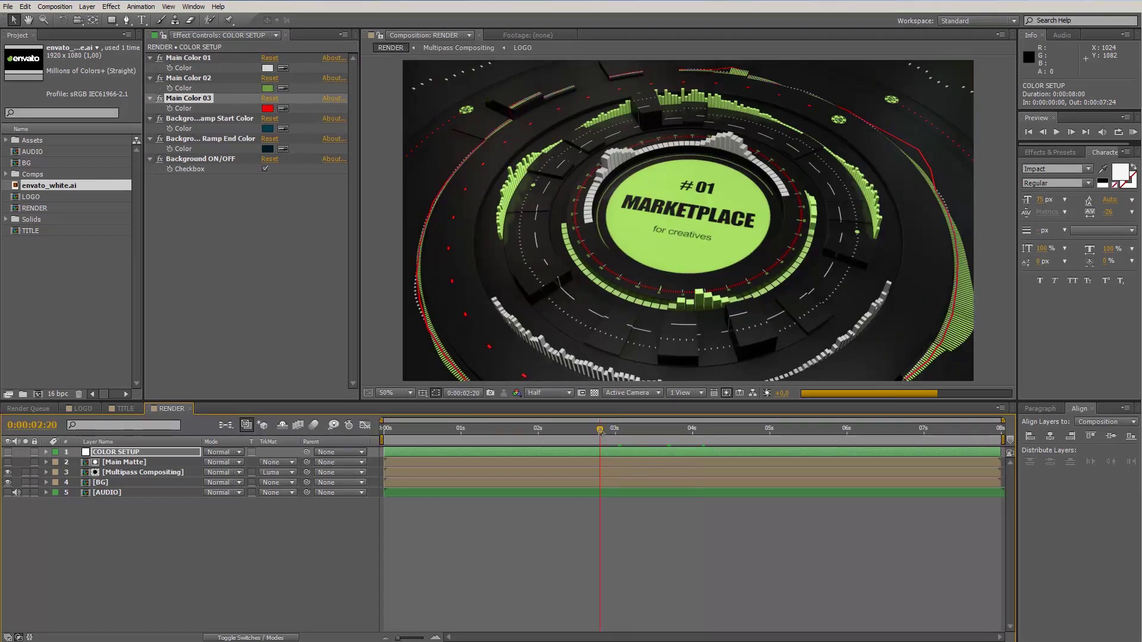
pyautogui.click(566, 427)
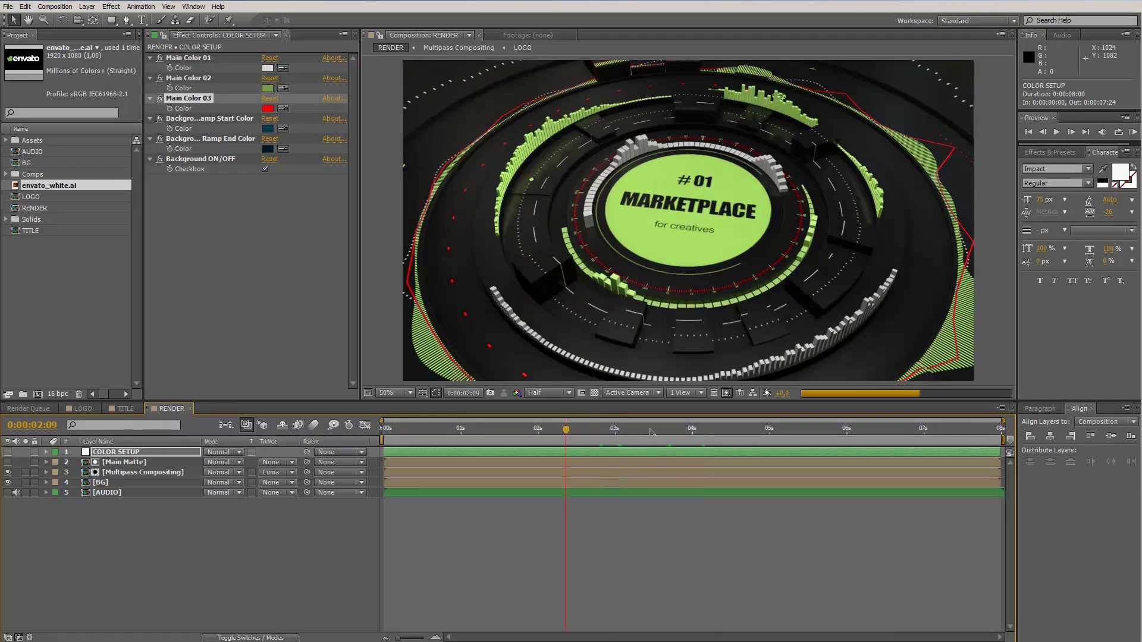
pyautogui.click(699, 432)
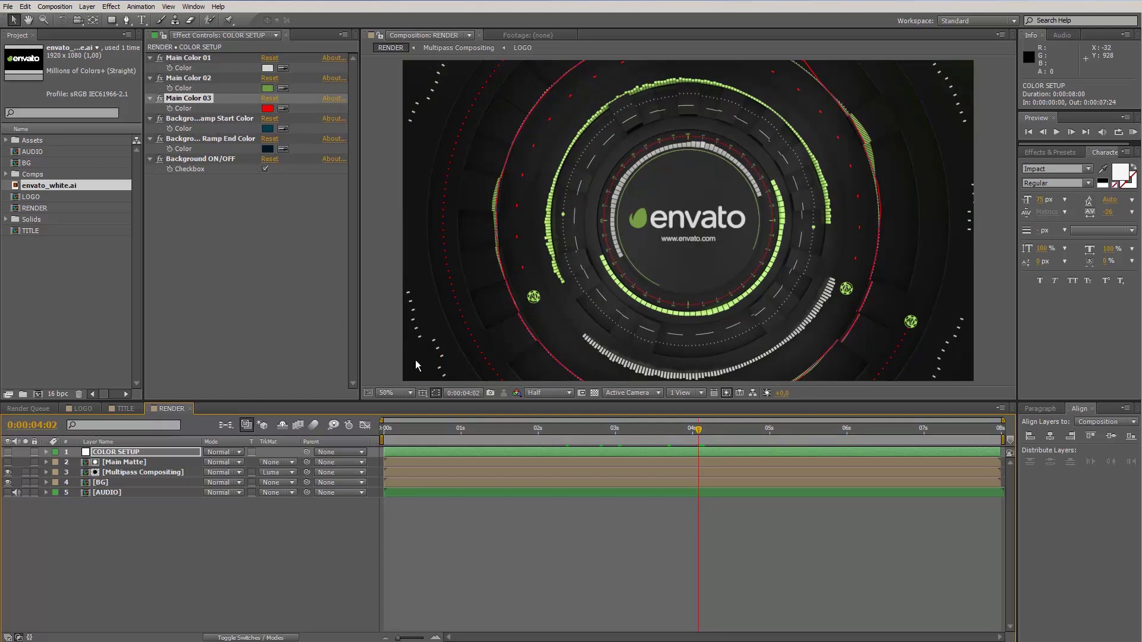
pyautogui.click(485, 431)
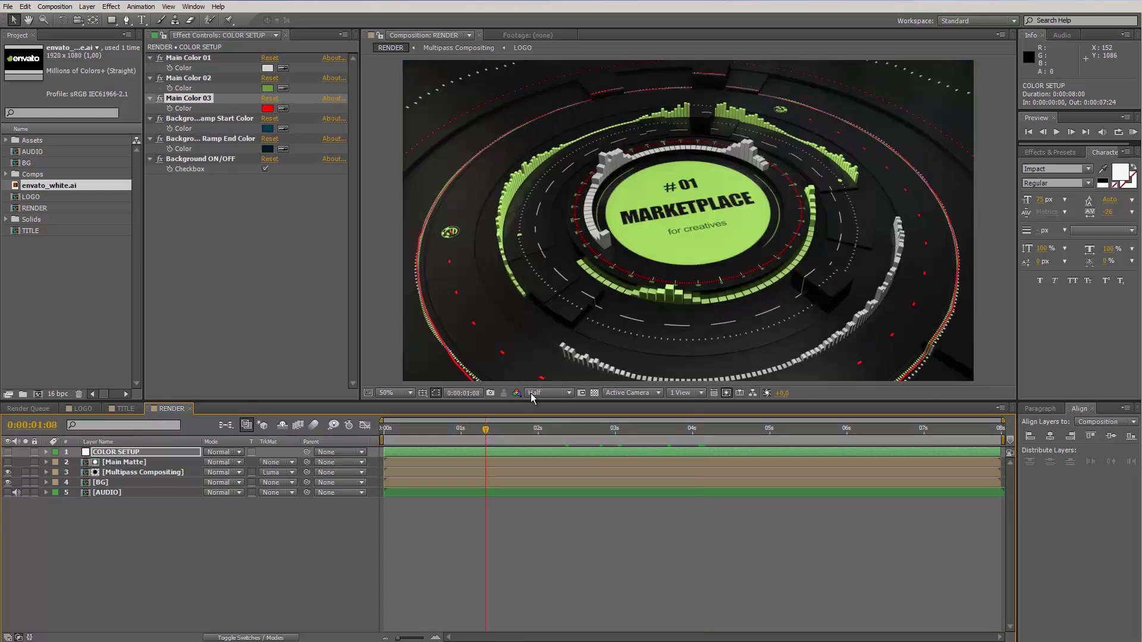
# - With the background in view at 0:00:00:22, set Background Ramp Start Color to dark green 021300 and Background Ramp End Color to dark green
pyautogui.click(451, 429)
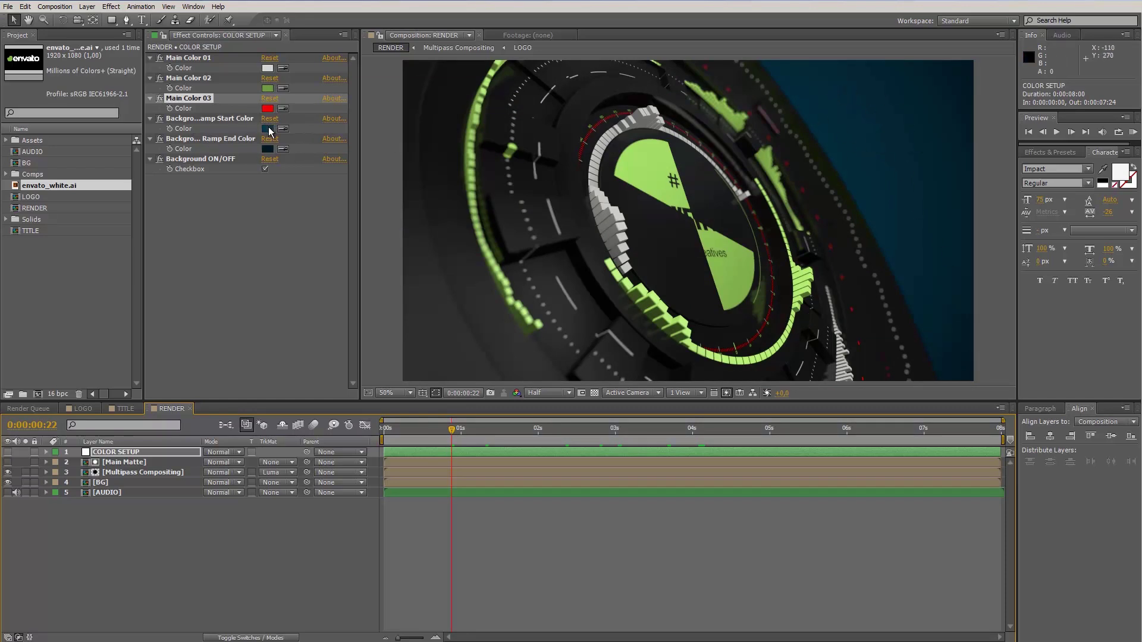
pyautogui.click(206, 119)
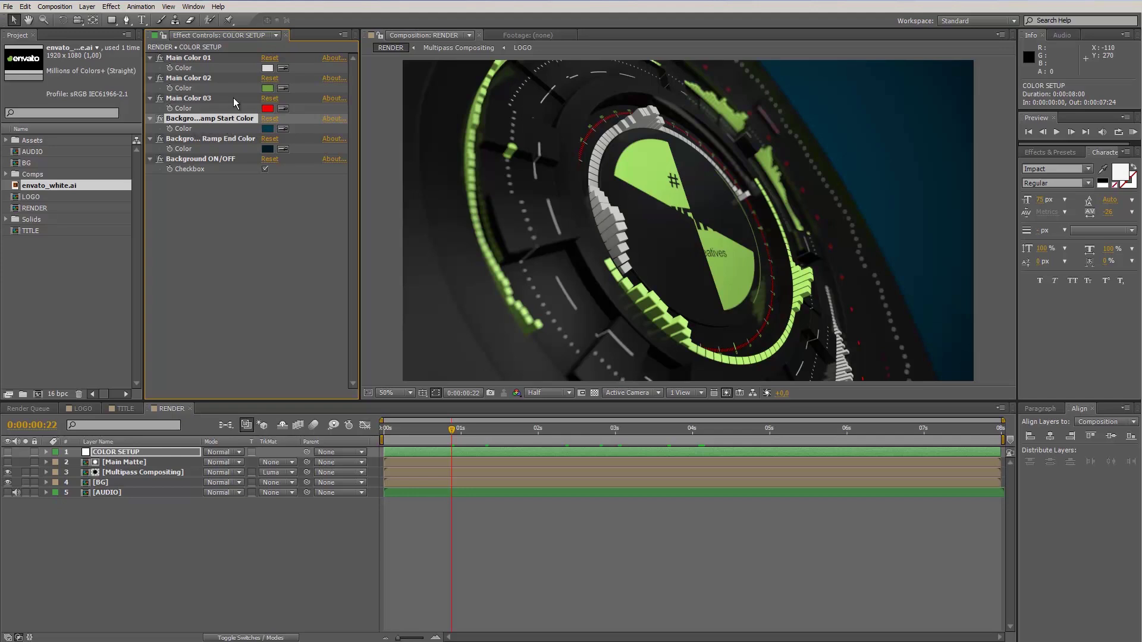
pyautogui.moveTo(359, 66); pyautogui.dragTo(409, 66)
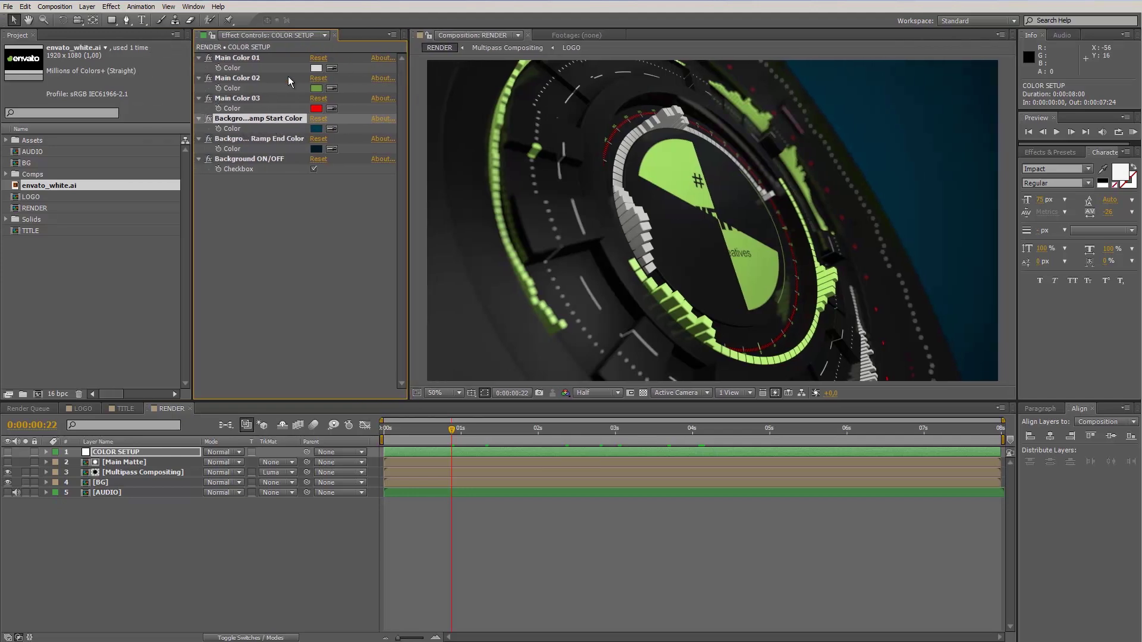
pyautogui.moveTo(194, 91); pyautogui.dragTo(142, 89)
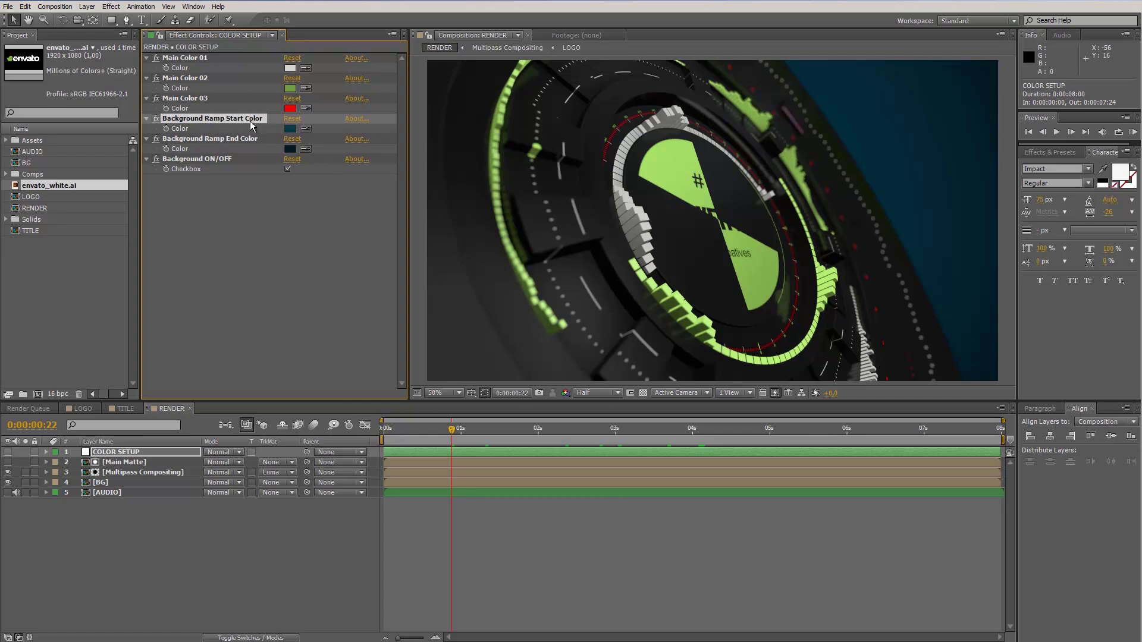
pyautogui.click(291, 129)
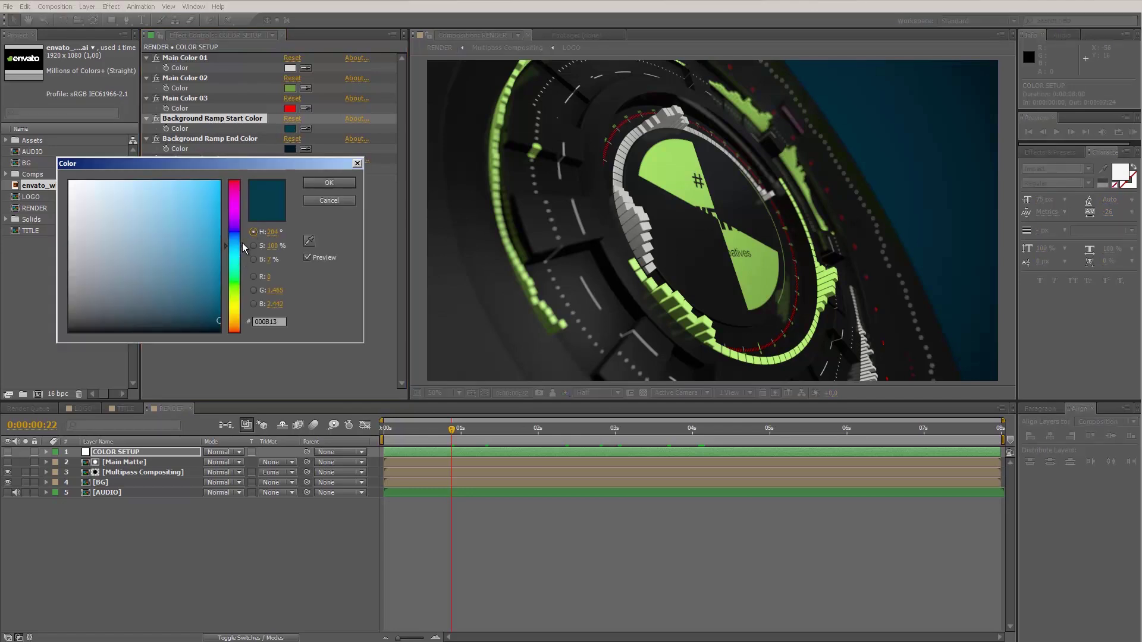
pyautogui.moveTo(243, 243); pyautogui.dragTo(240, 284)
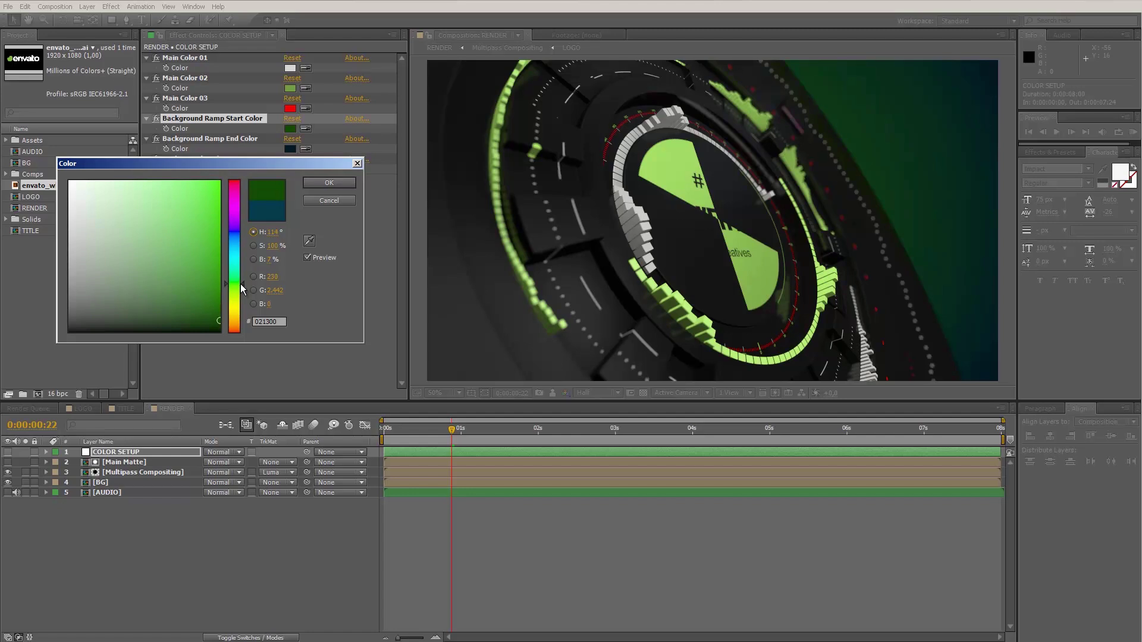
pyautogui.click(341, 182)
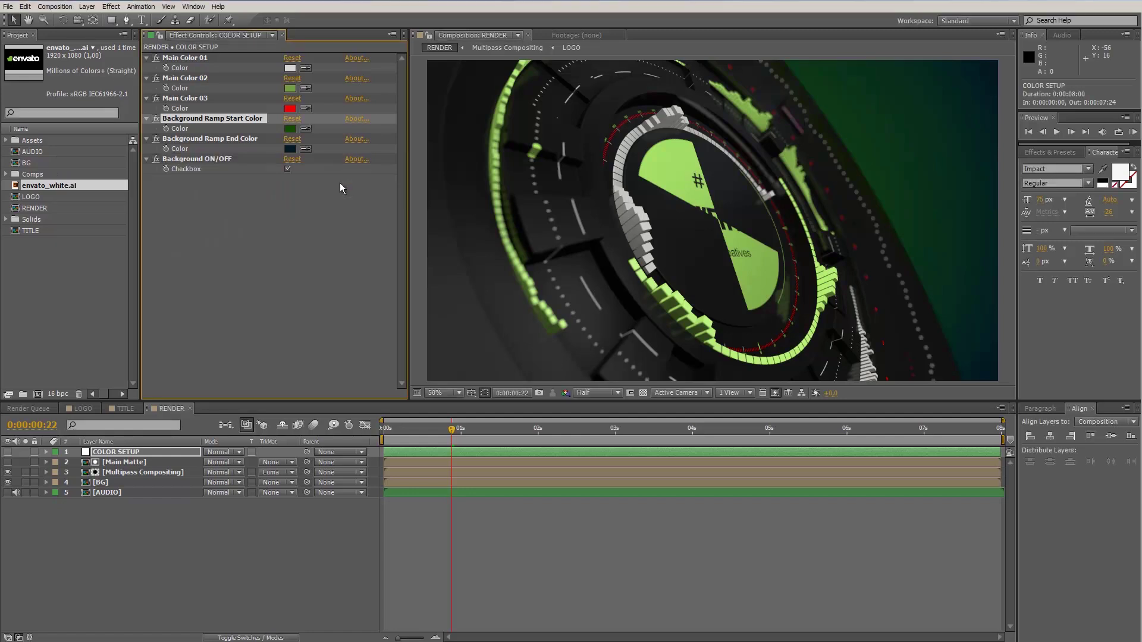
pyautogui.click(289, 148)
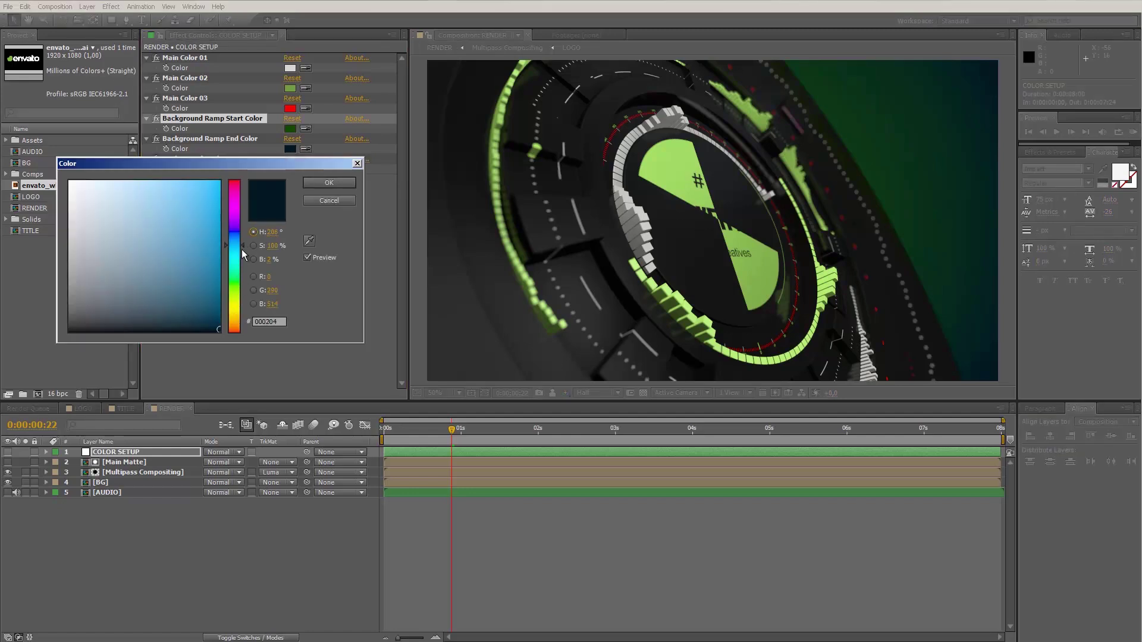
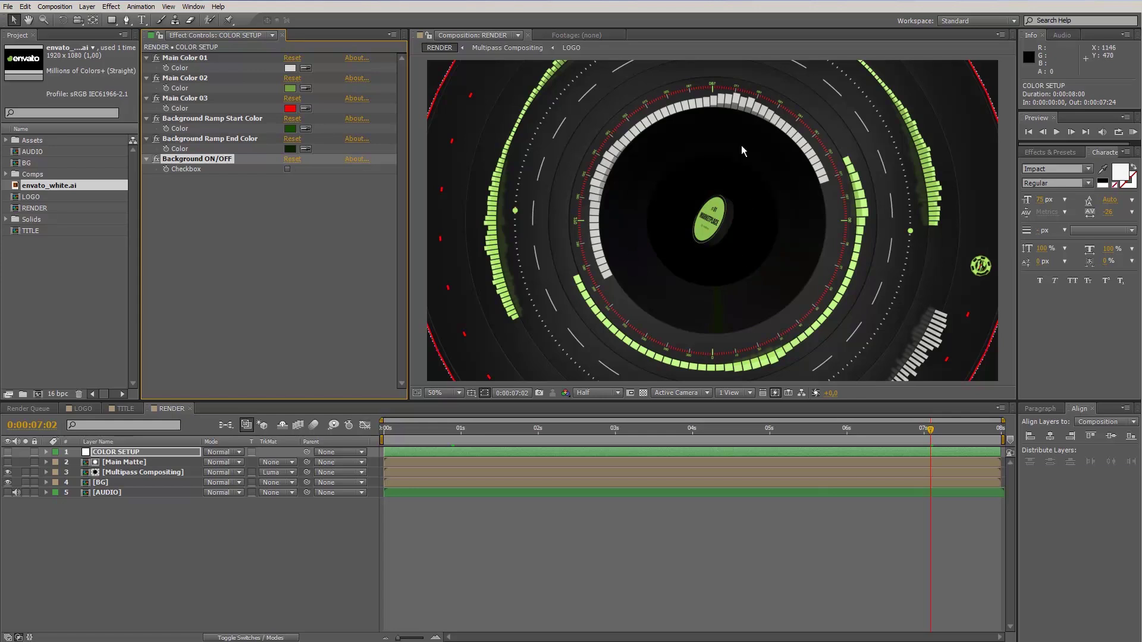
# - Switch off the Background ON/OFF checkbox and show the transparency grid for the RENDER composition at 0:00:07:02
pyautogui.click(643, 394)
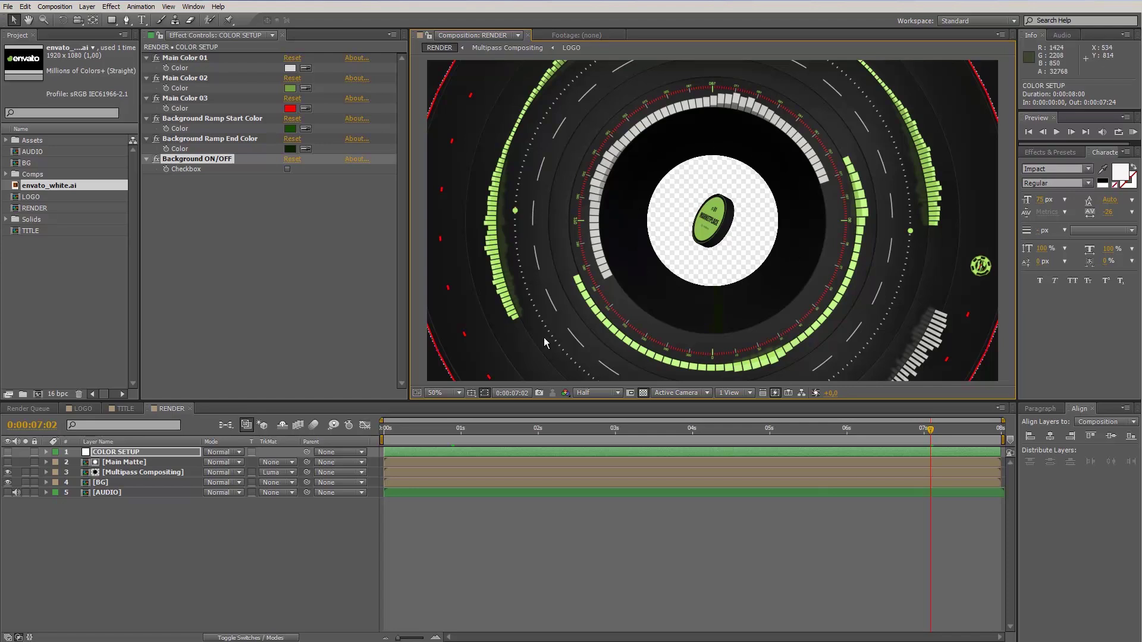
# - Inspect the transparent background of the RENDER composition at 0:00:00:16, 0:00:07:02, 0:00:07:15 and 0:00:07:11
pyautogui.click(442, 430)
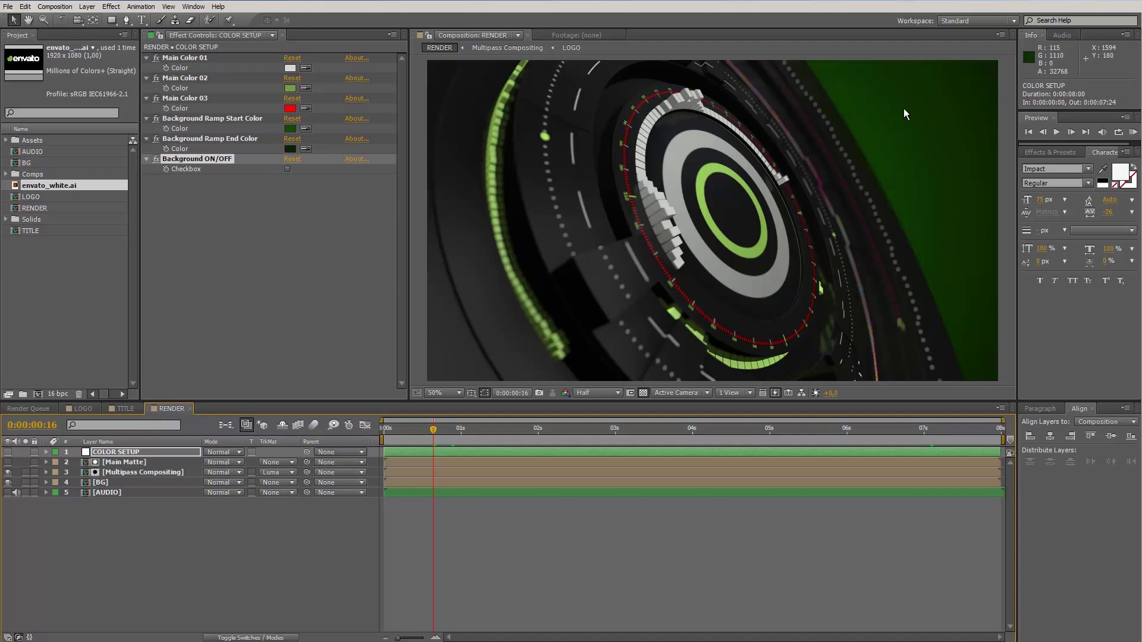
pyautogui.click(862, 429)
pyautogui.click(931, 429)
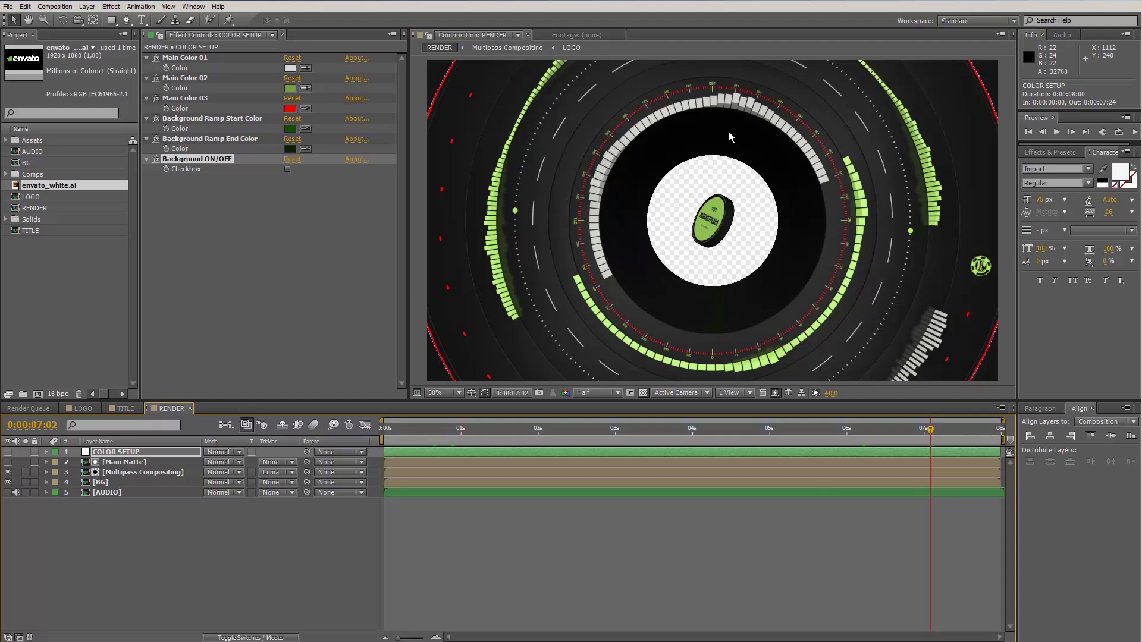
pyautogui.click(969, 428)
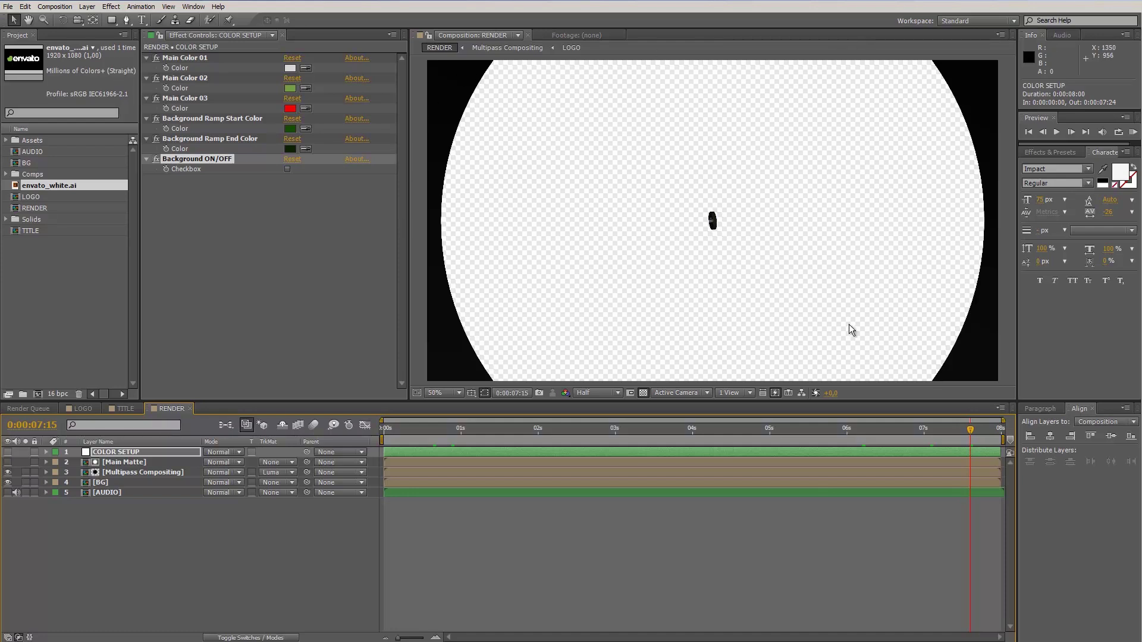
pyautogui.moveTo(990, 425); pyautogui.dragTo(958, 430)
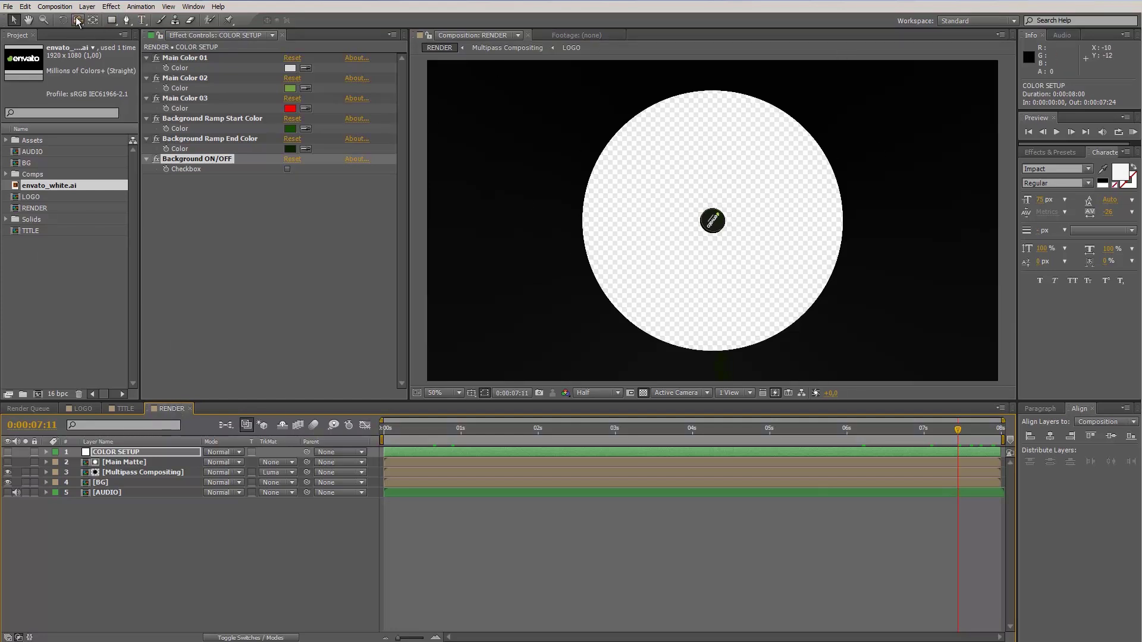
# - Add the RENDER composition to the render queue and review the formats offered by its output module
pyautogui.click(56, 7)
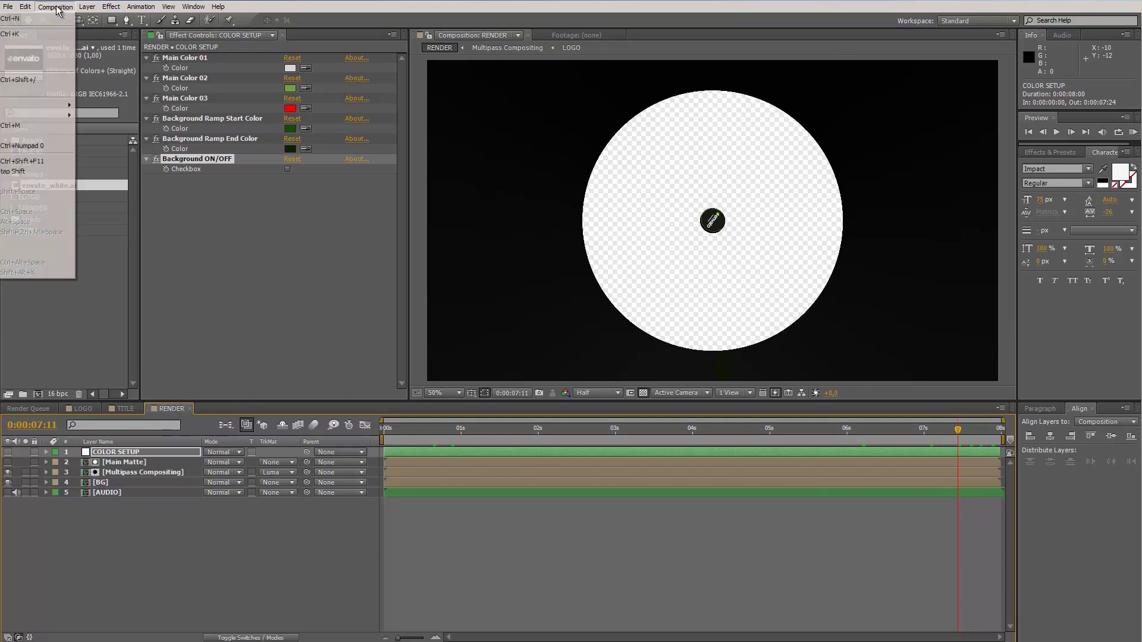
pyautogui.click(19, 80)
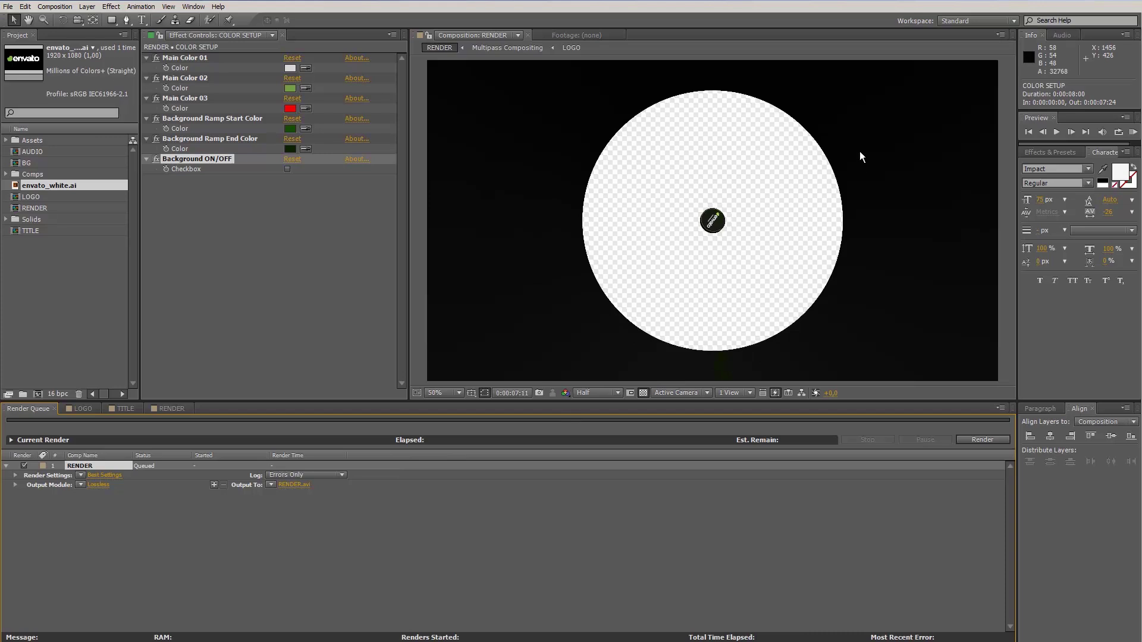
pyautogui.click(92, 484)
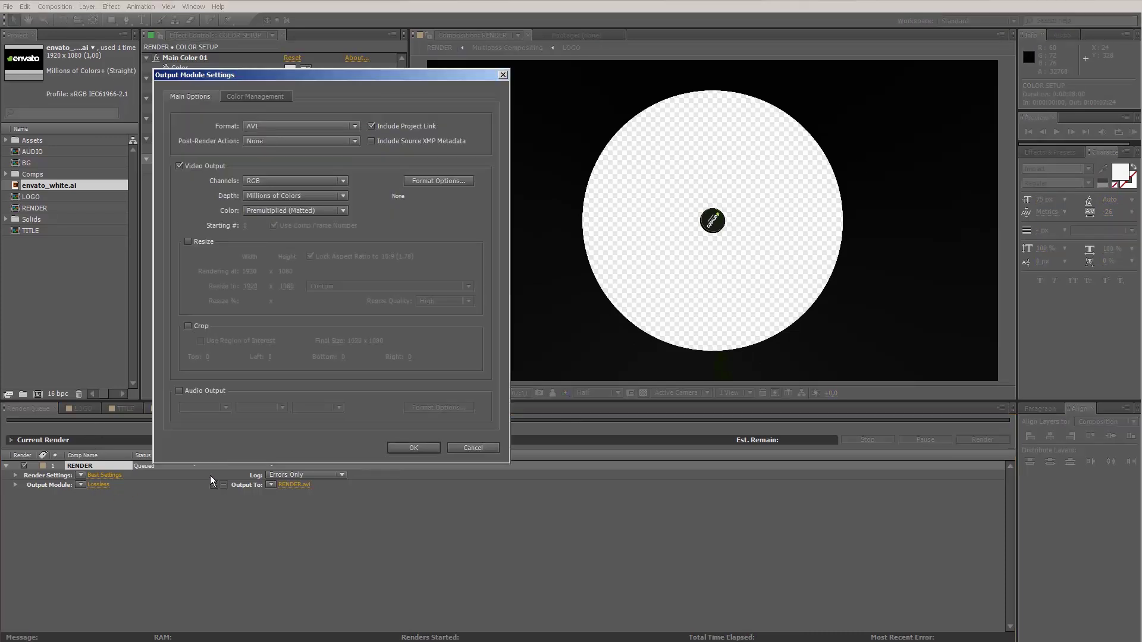
pyautogui.click(296, 128)
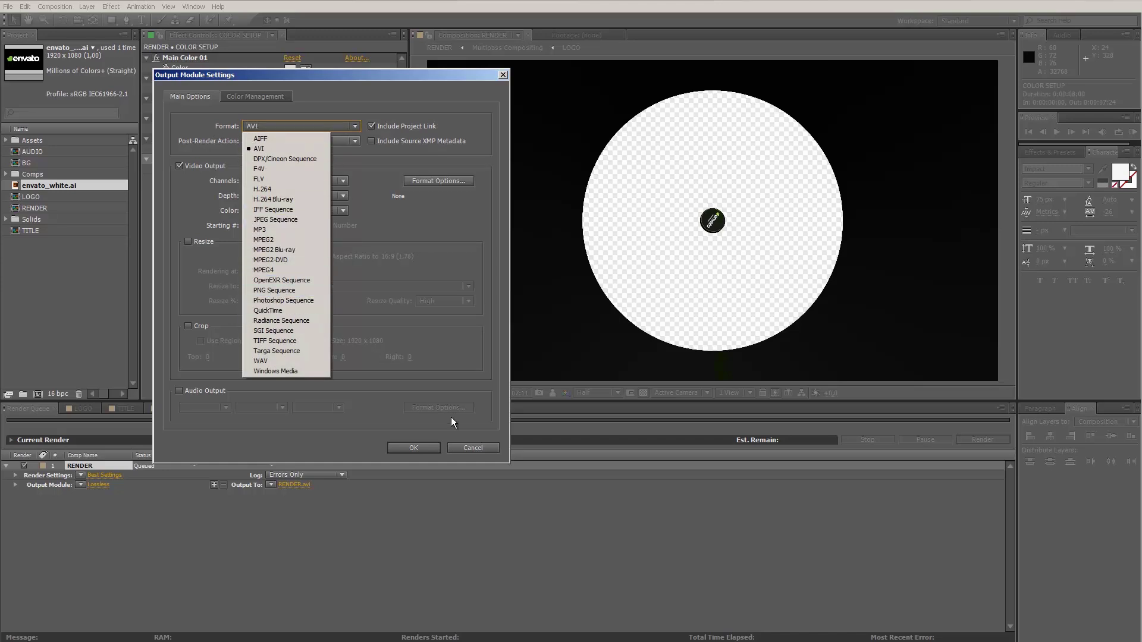
pyautogui.click(473, 447)
pyautogui.click(473, 448)
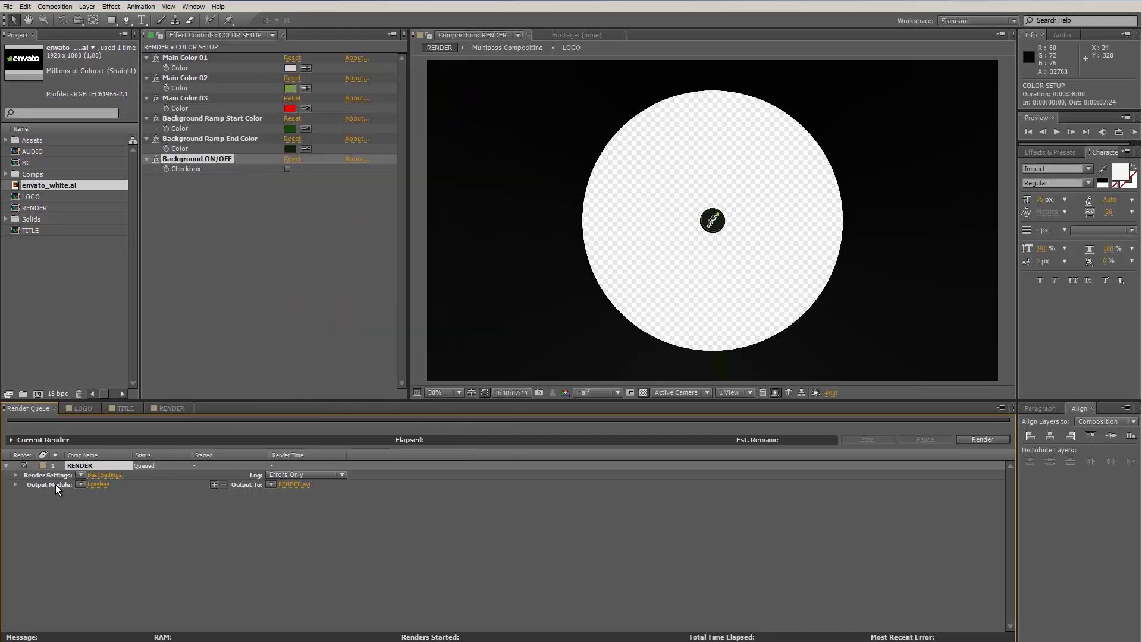
# - Set the queued RENDER item's output format to QuickTime with the PNG video codec
pyautogui.click(95, 484)
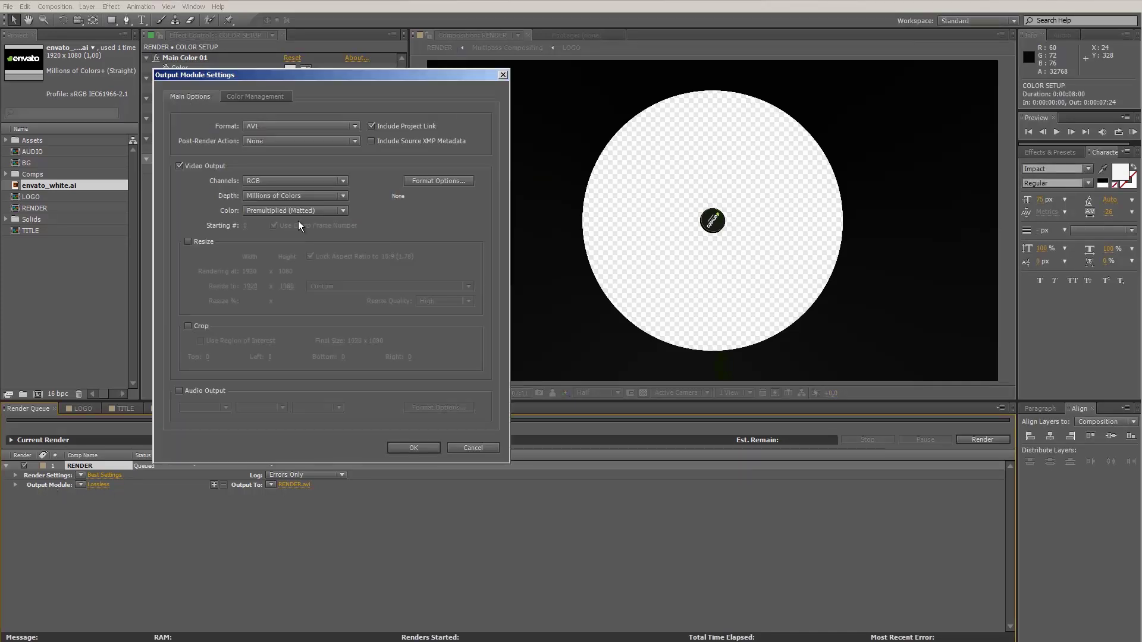
pyautogui.click(290, 126)
pyautogui.click(279, 310)
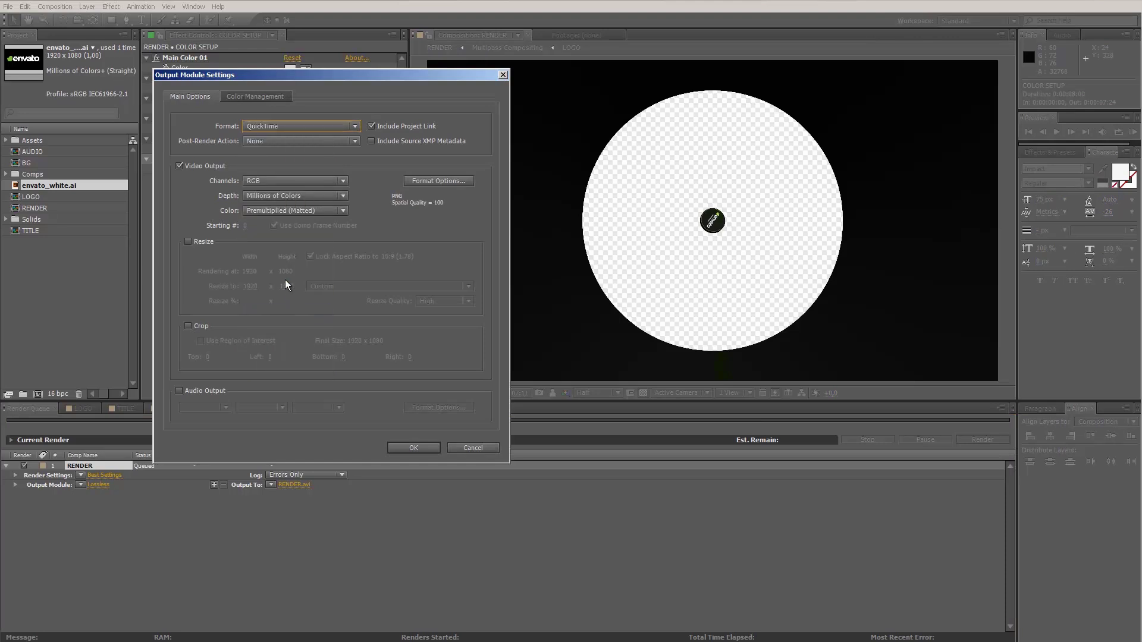
pyautogui.click(435, 181)
pyautogui.click(416, 179)
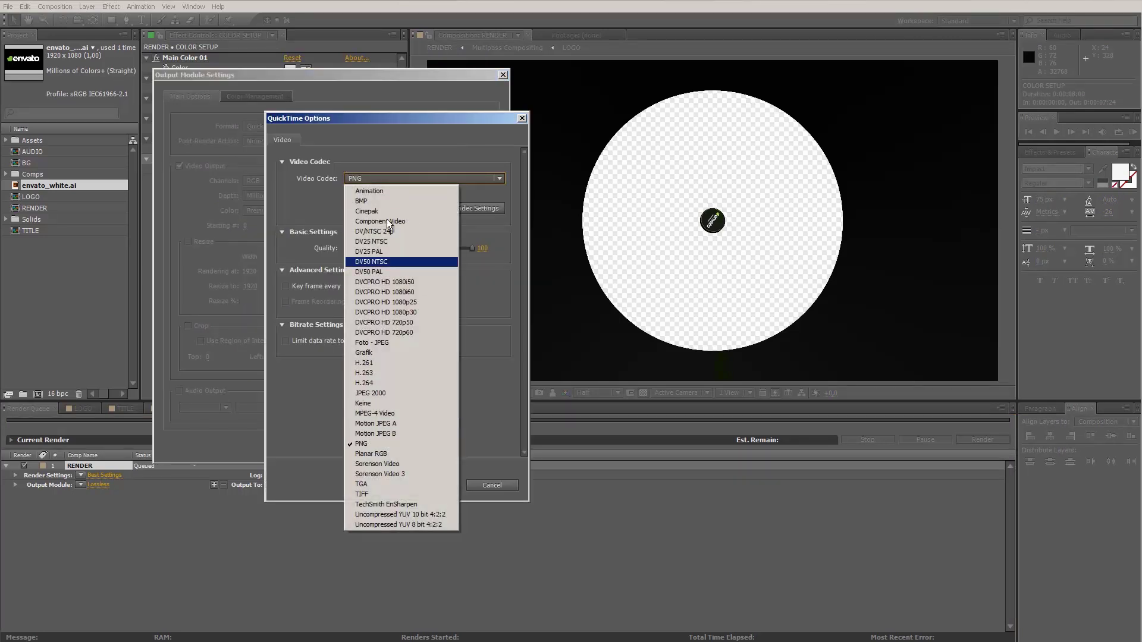
pyautogui.click(377, 444)
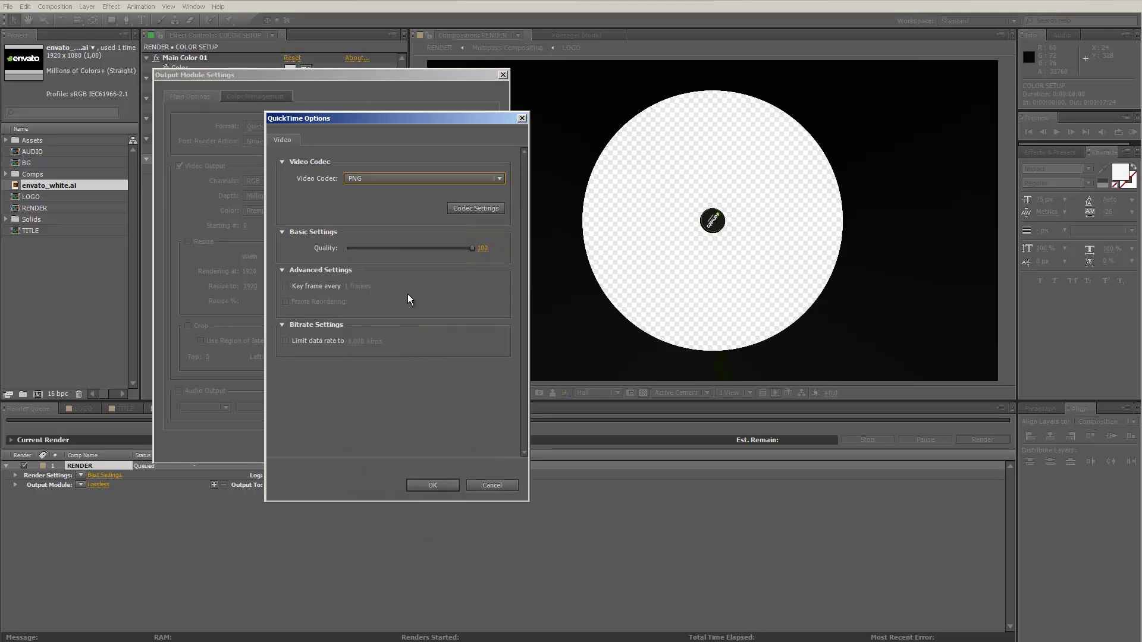
pyautogui.click(432, 485)
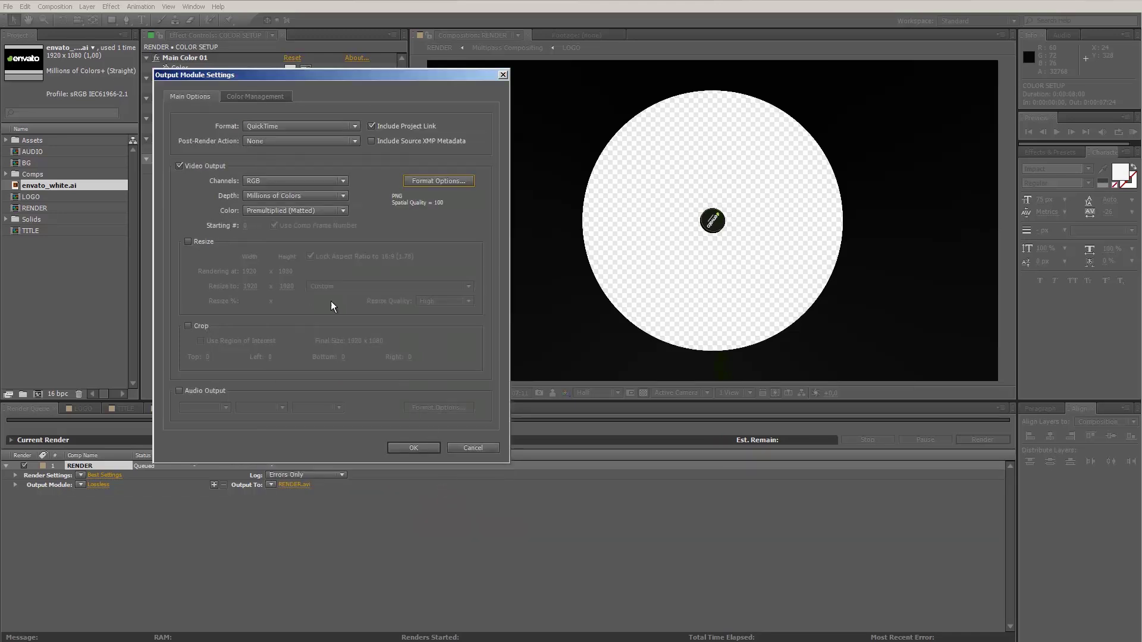
# - Set the output module's channels to RGB + Alpha and apply the output settings
pyautogui.click(283, 180)
pyautogui.click(292, 216)
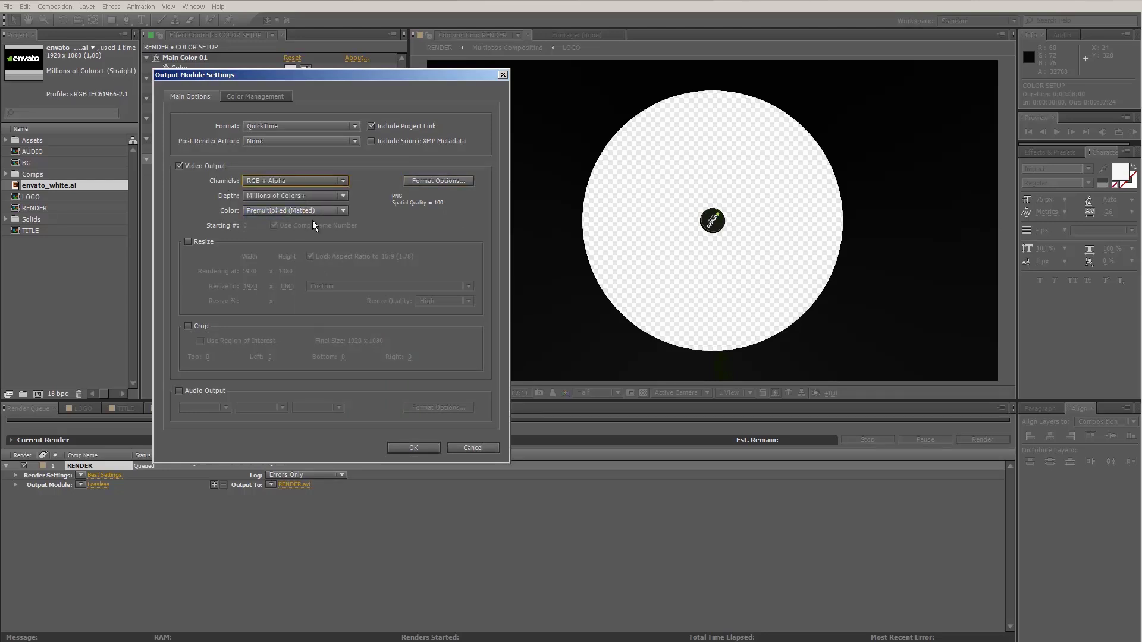
pyautogui.click(411, 448)
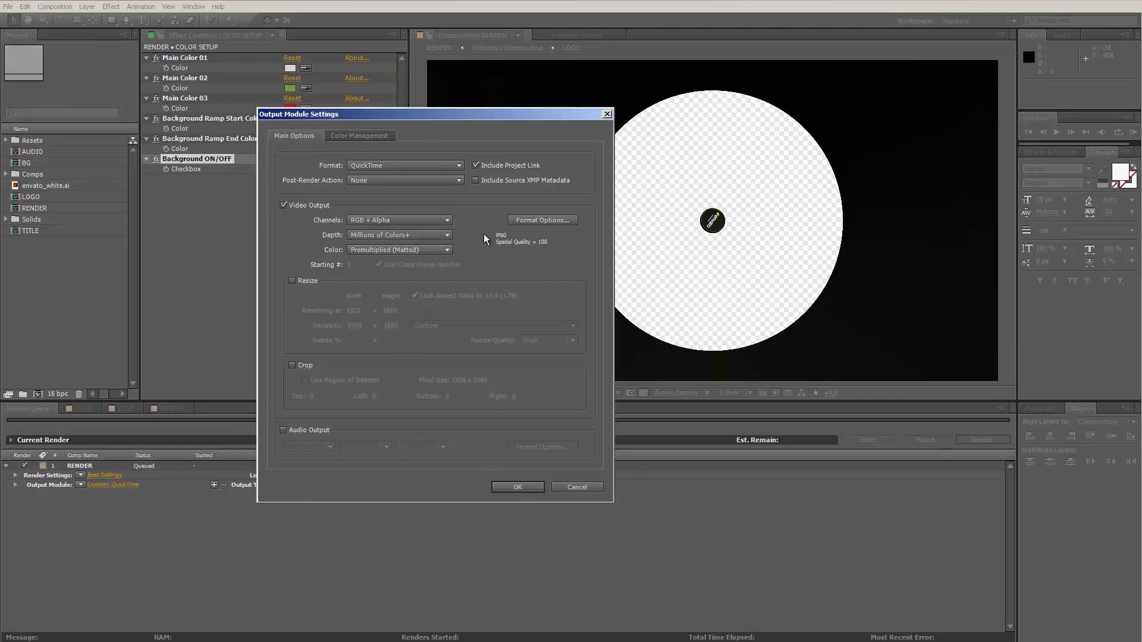
pyautogui.click(517, 486)
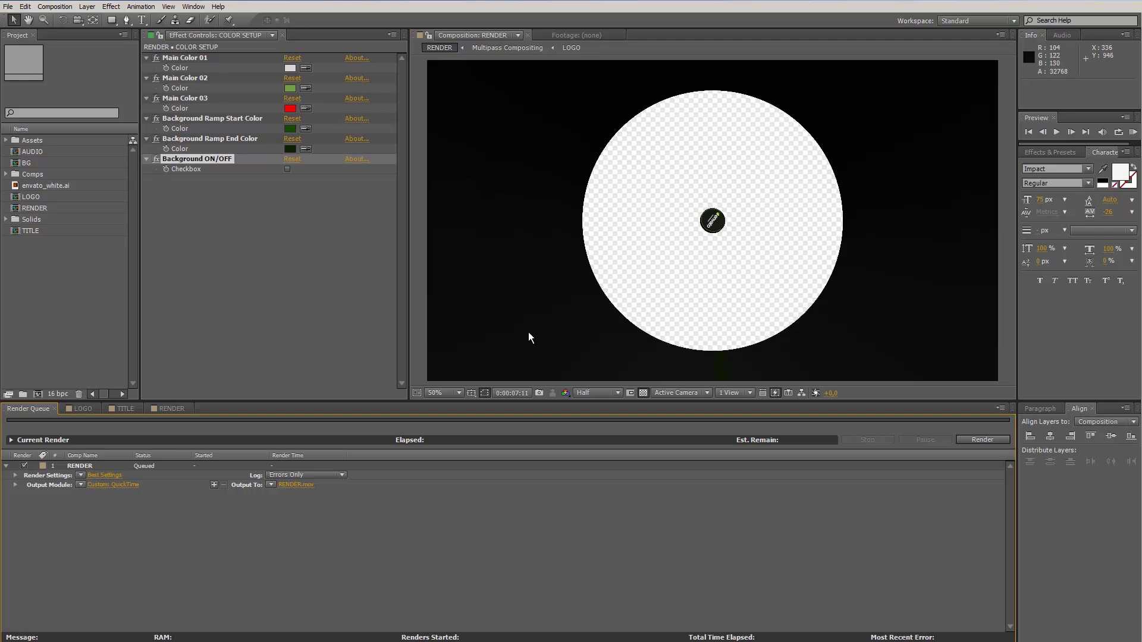
# - Remove the RENDER item from the render queue and return to the RENDER composition's timeline
pyautogui.click(78, 469)
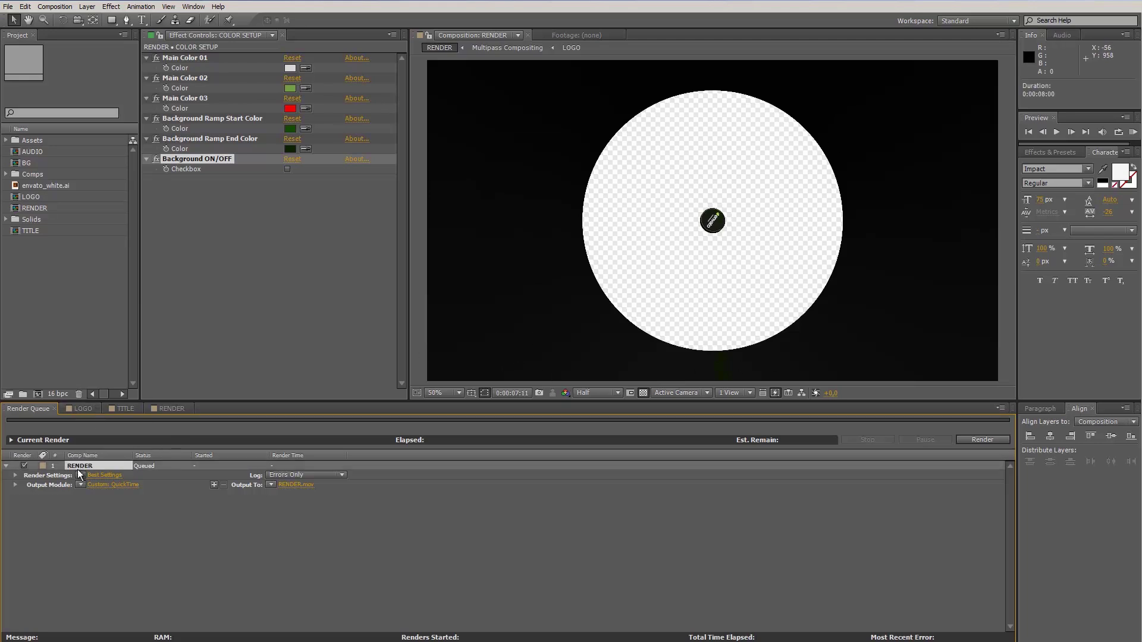
pyautogui.press('Delete')
pyautogui.click(169, 410)
# - Check the recolored title scene in the RENDER composition at 0:00:02:07 and 0:00:02:23
pyautogui.click(529, 428)
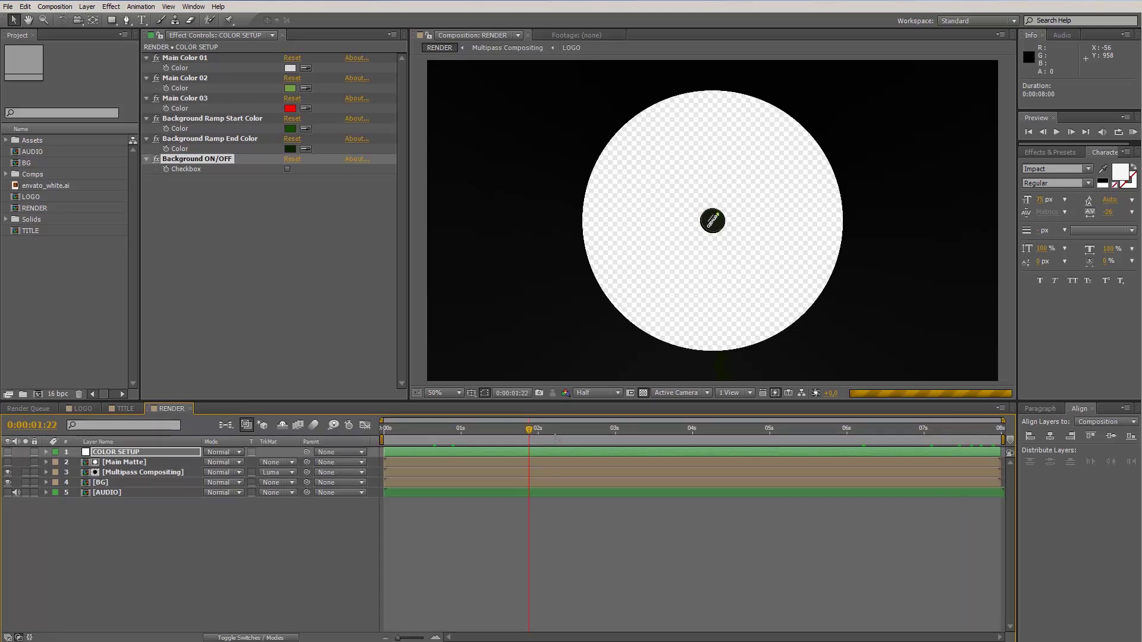
pyautogui.moveTo(529, 428); pyautogui.dragTo(560, 429)
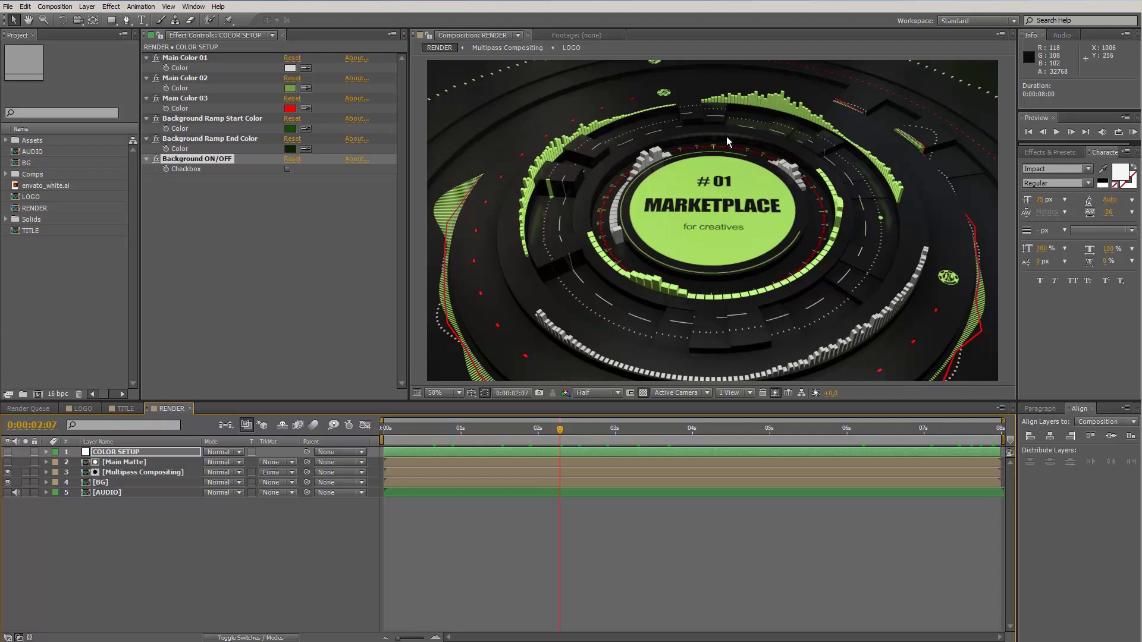
pyautogui.click(611, 428)
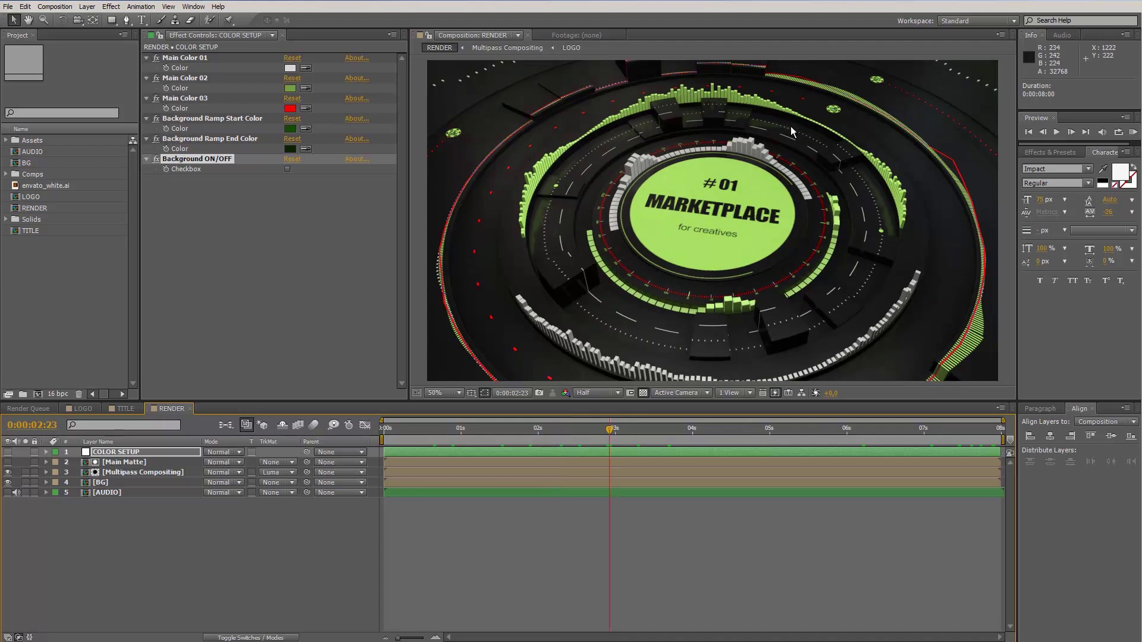